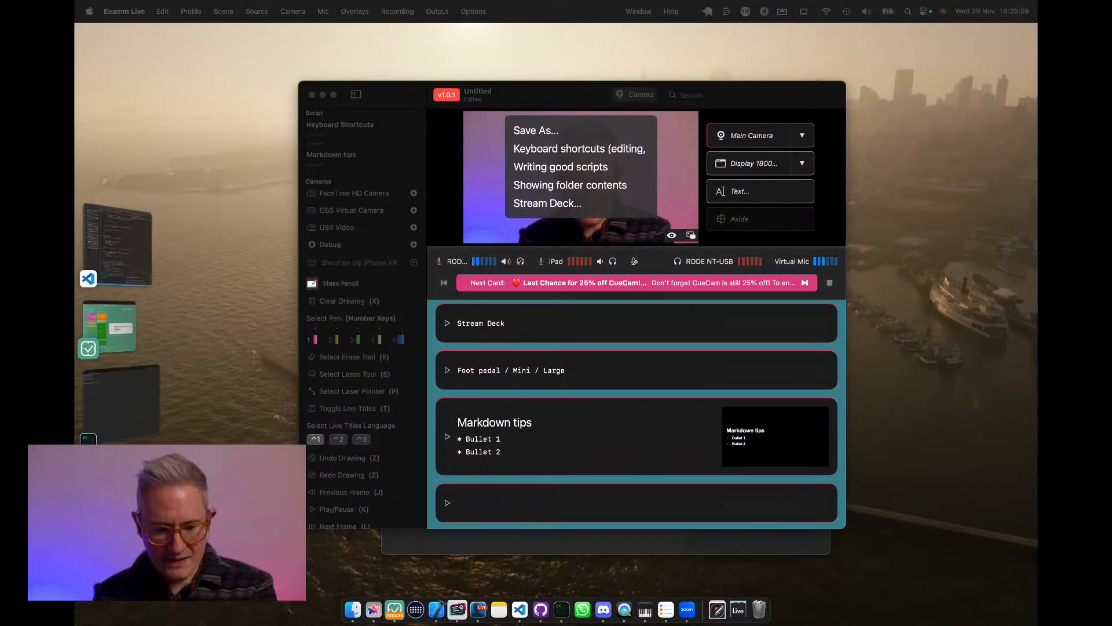
Look through the camera list and the Video Pencil drawing and playback controls in the sidebar.
click(368, 304)
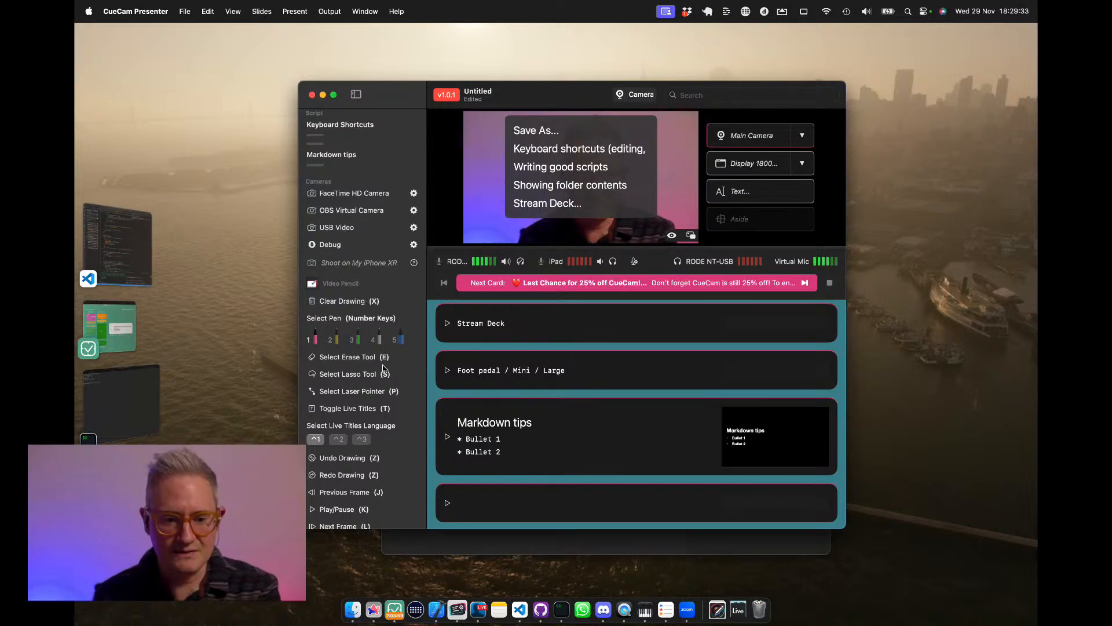
click(376, 306)
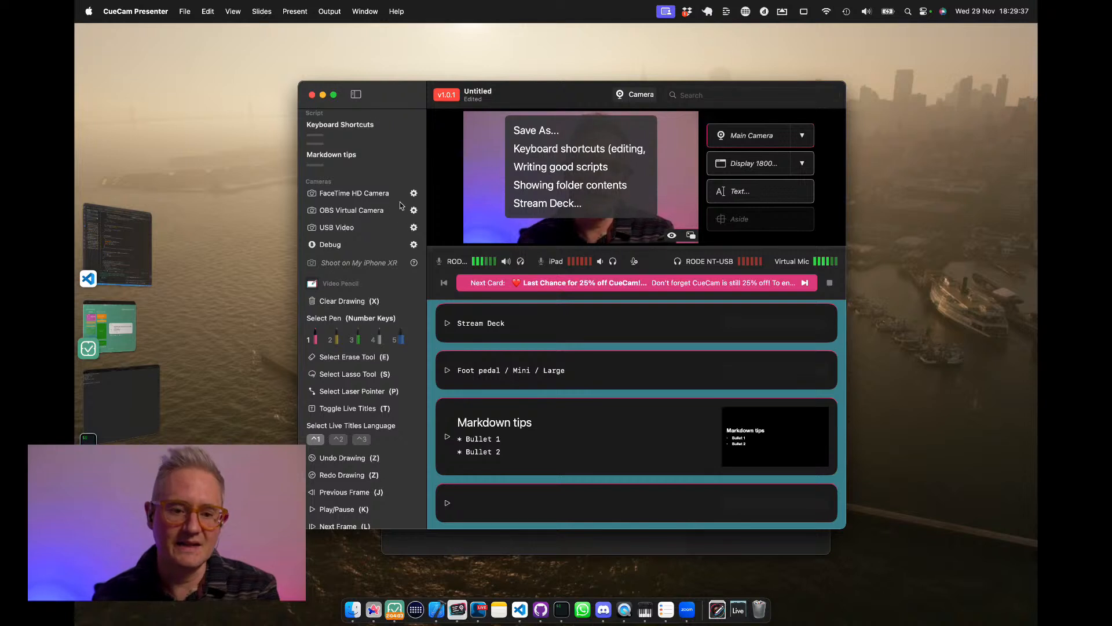
scroll(399, 205, up, 1)
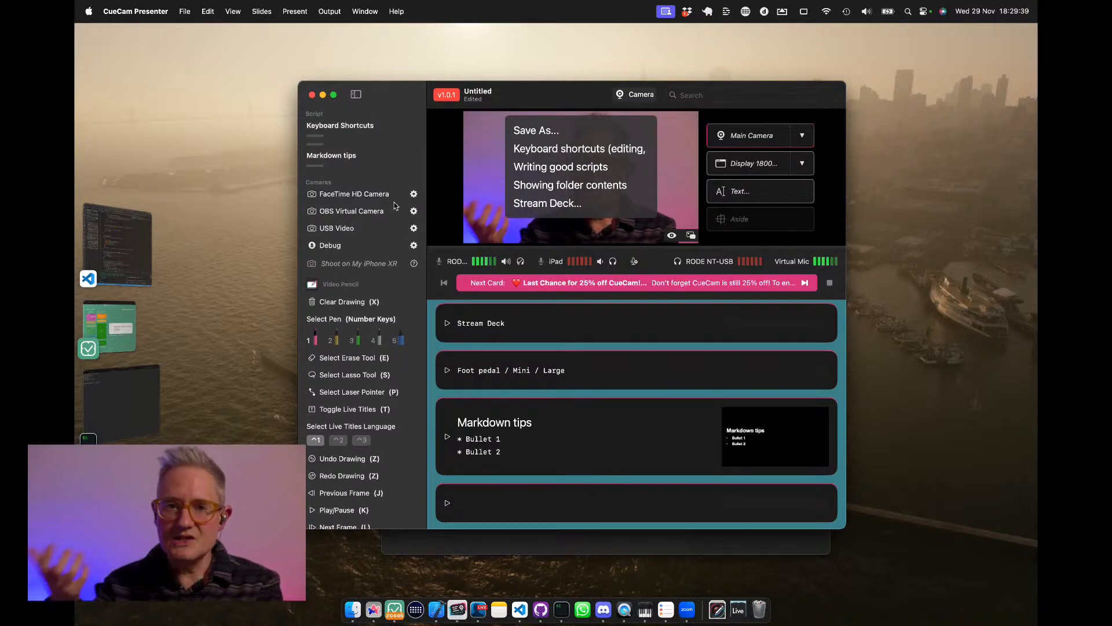
scroll(347, 376, down, 5)
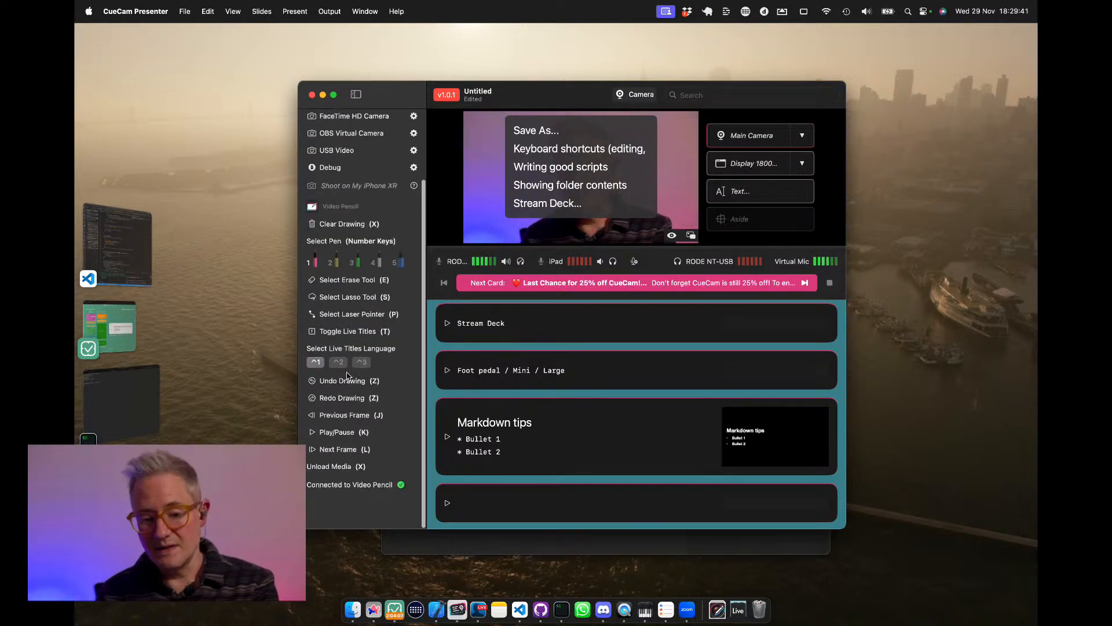
scroll(346, 375, up, 5)
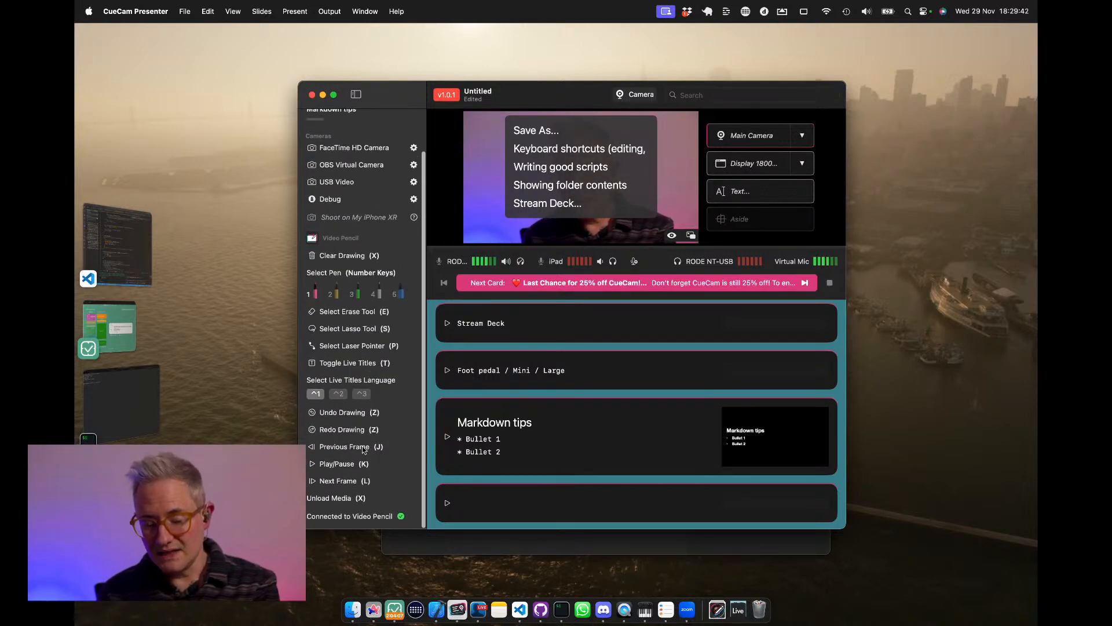
Hide the sidebar, show it again briefly, and hide it once more.
click(356, 95)
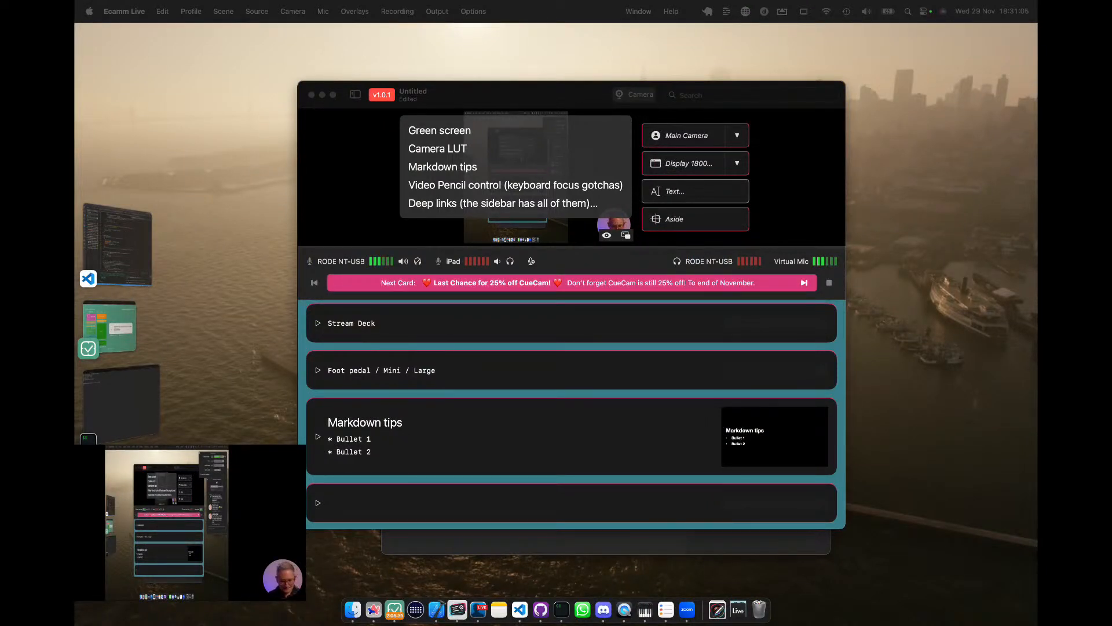
click(360, 97)
click(356, 95)
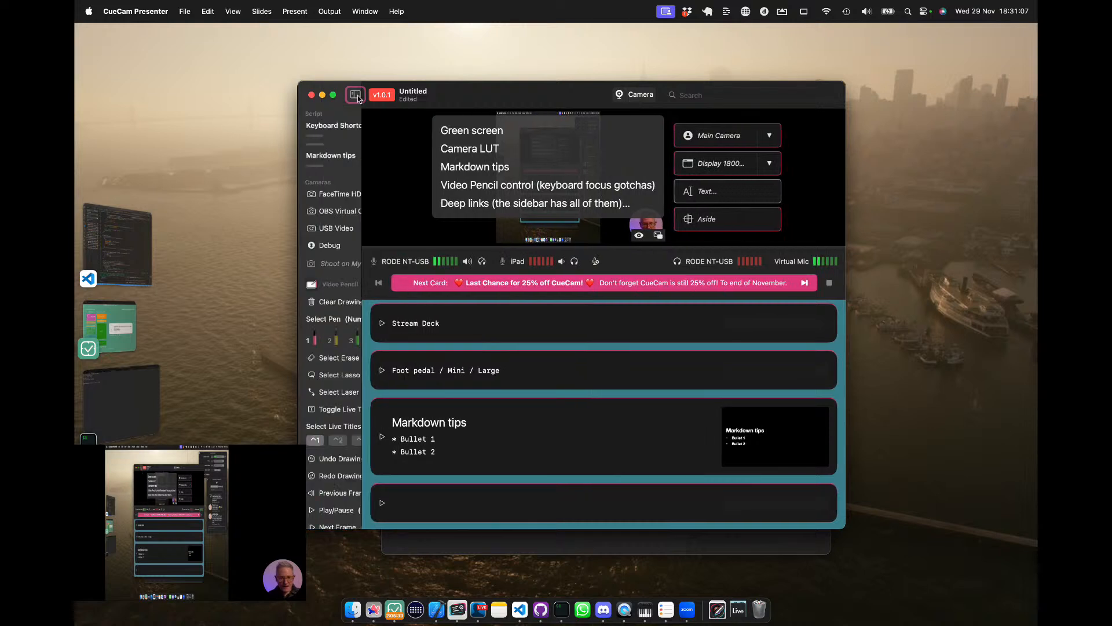
click(357, 95)
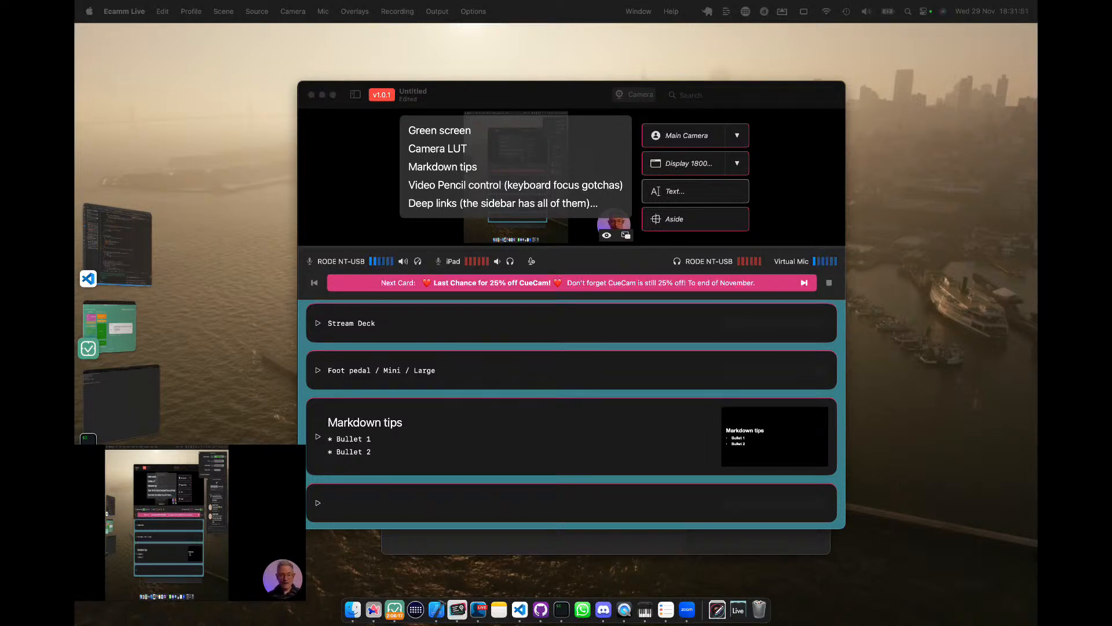
Show the sidebar and open the USB Video camera's settings to try its Green Screen option.
click(359, 126)
click(356, 95)
click(357, 95)
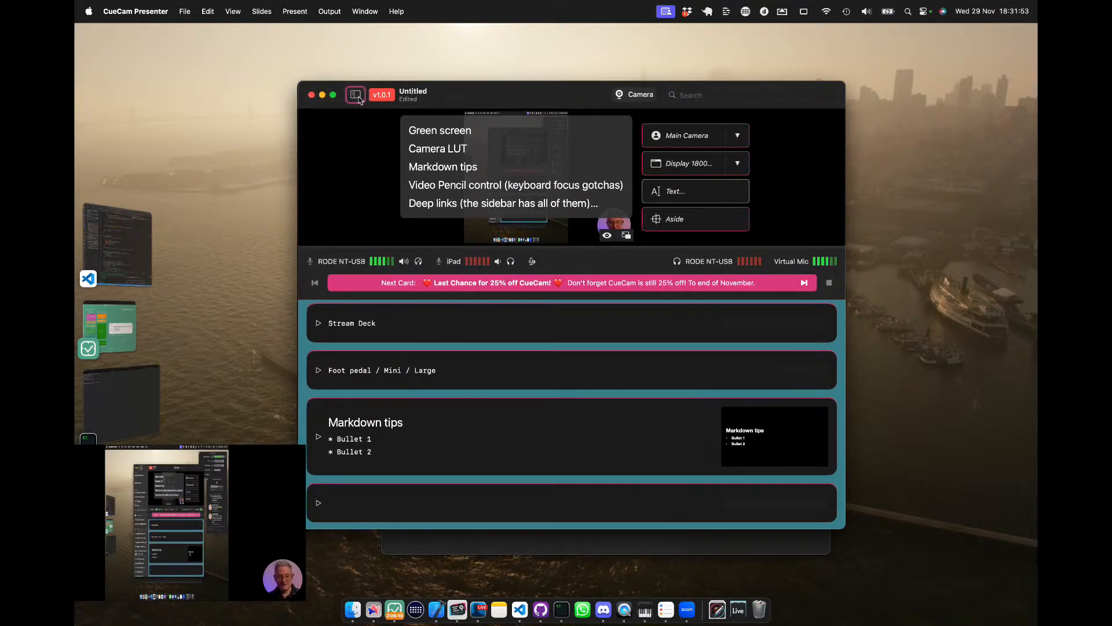
click(356, 96)
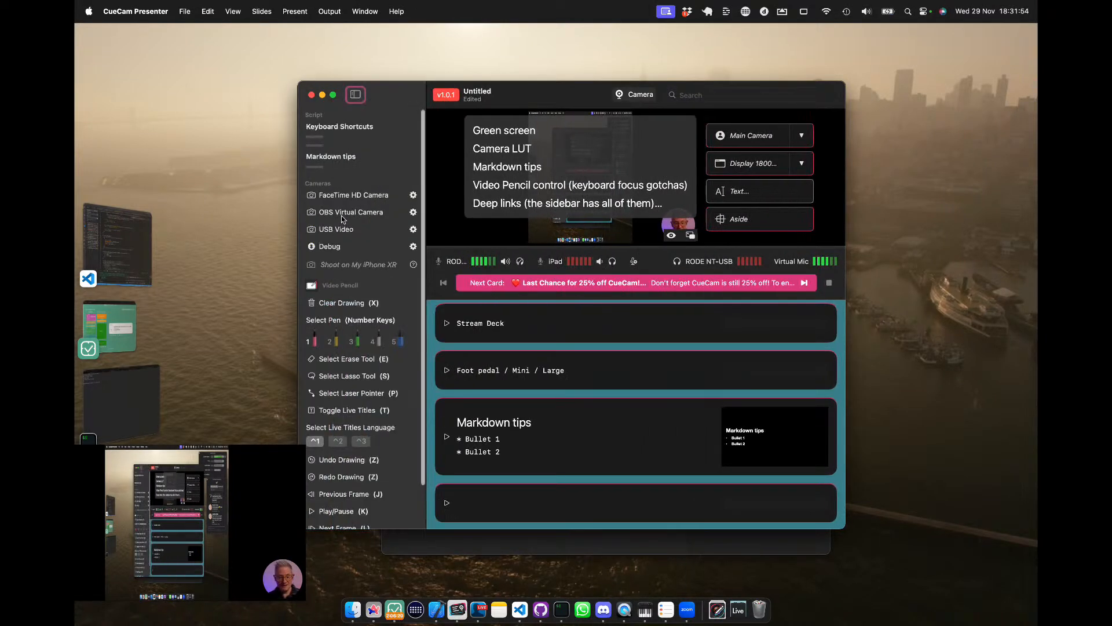
click(413, 228)
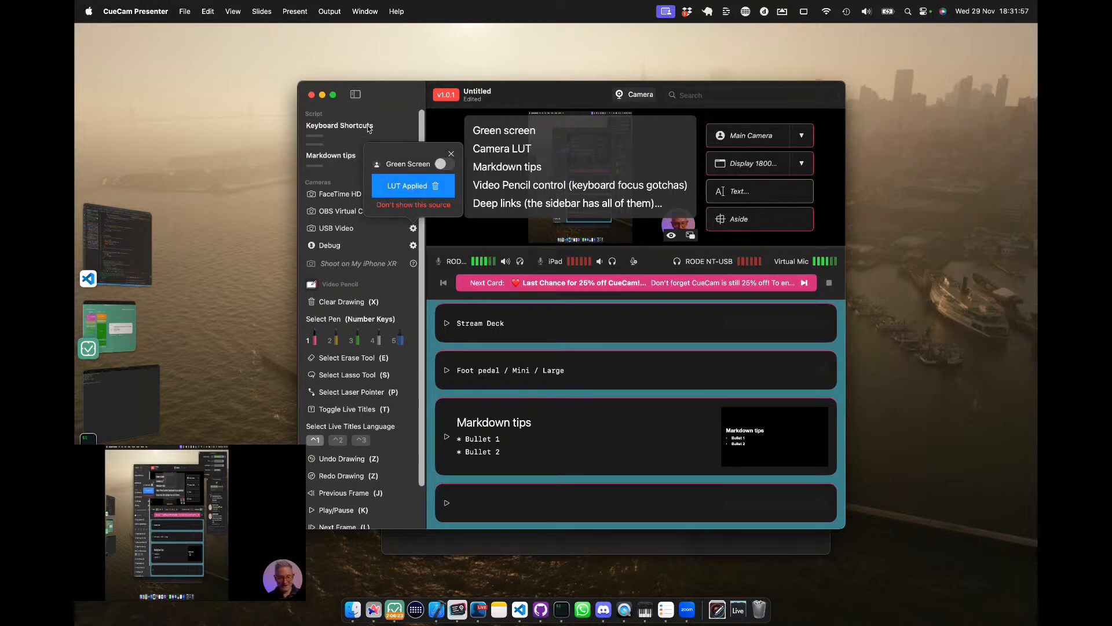
click(444, 168)
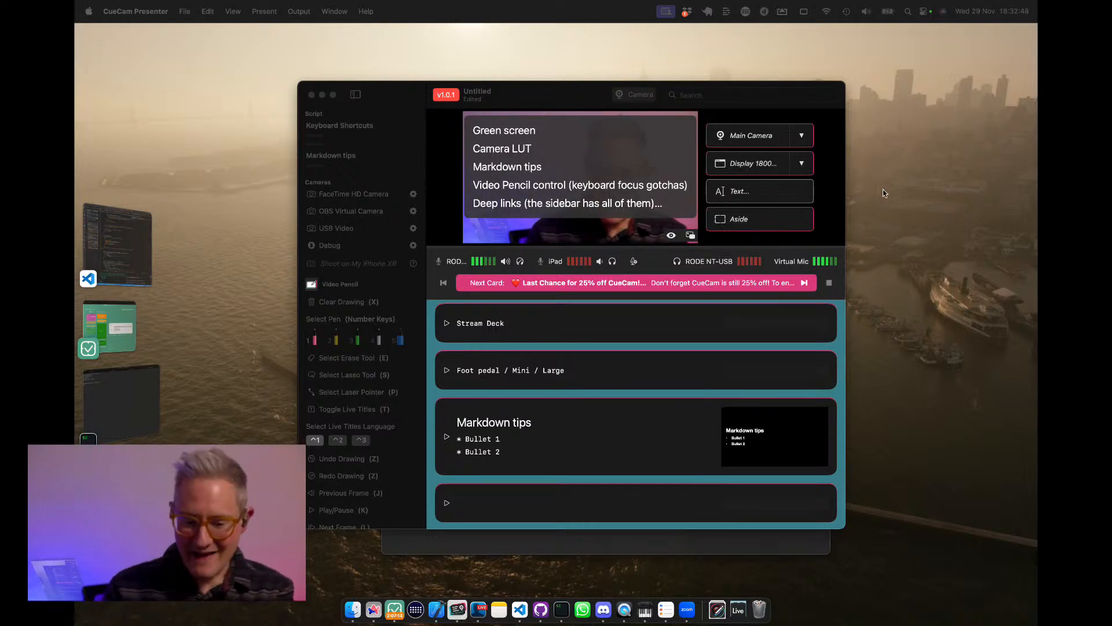
Switch the output from the full-frame camera to the shared display with the camera placed aside.
click(398, 103)
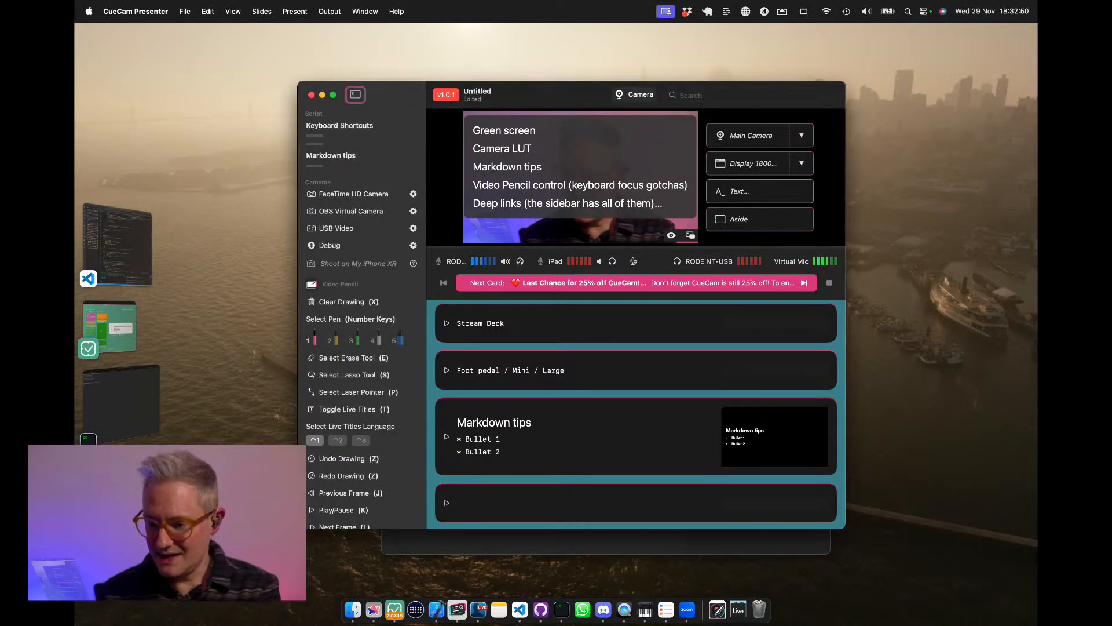
key(super+Tab)
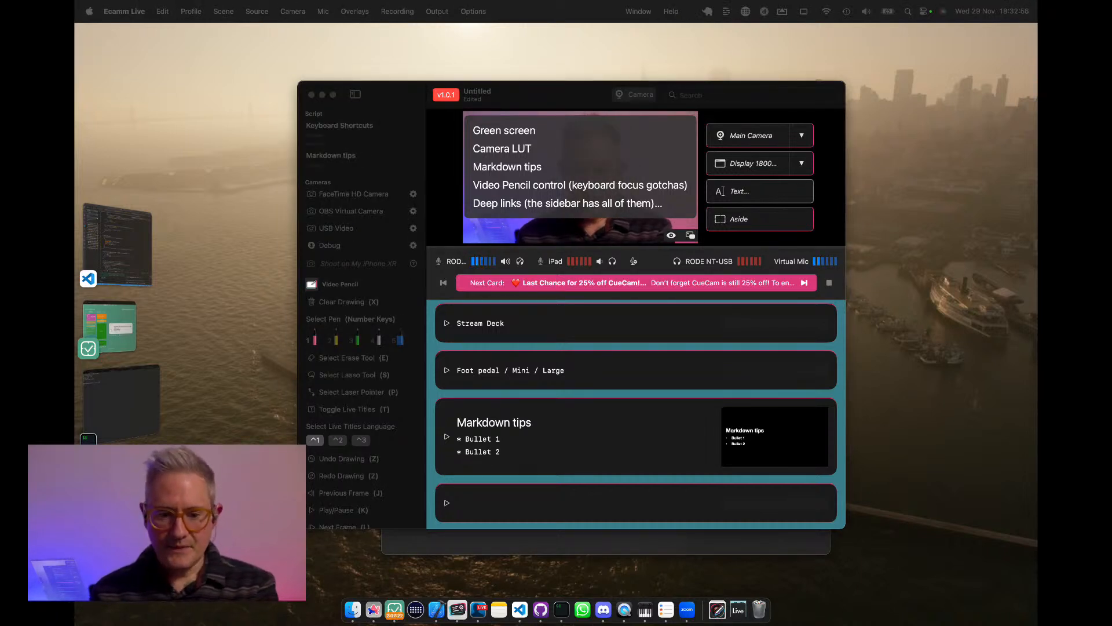
click(560, 105)
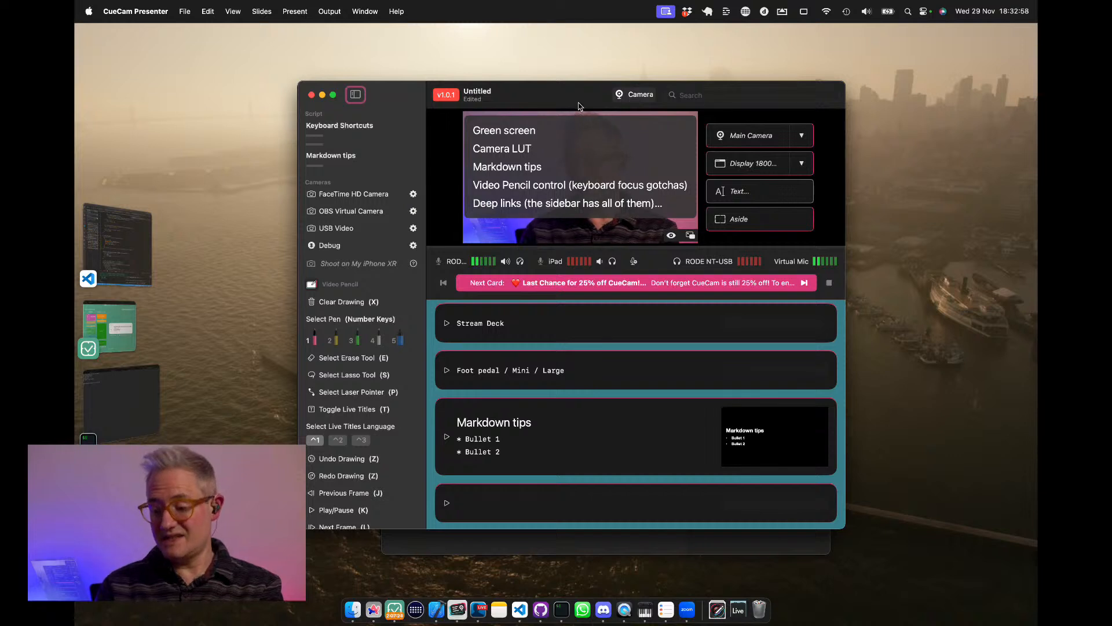
key(super+2)
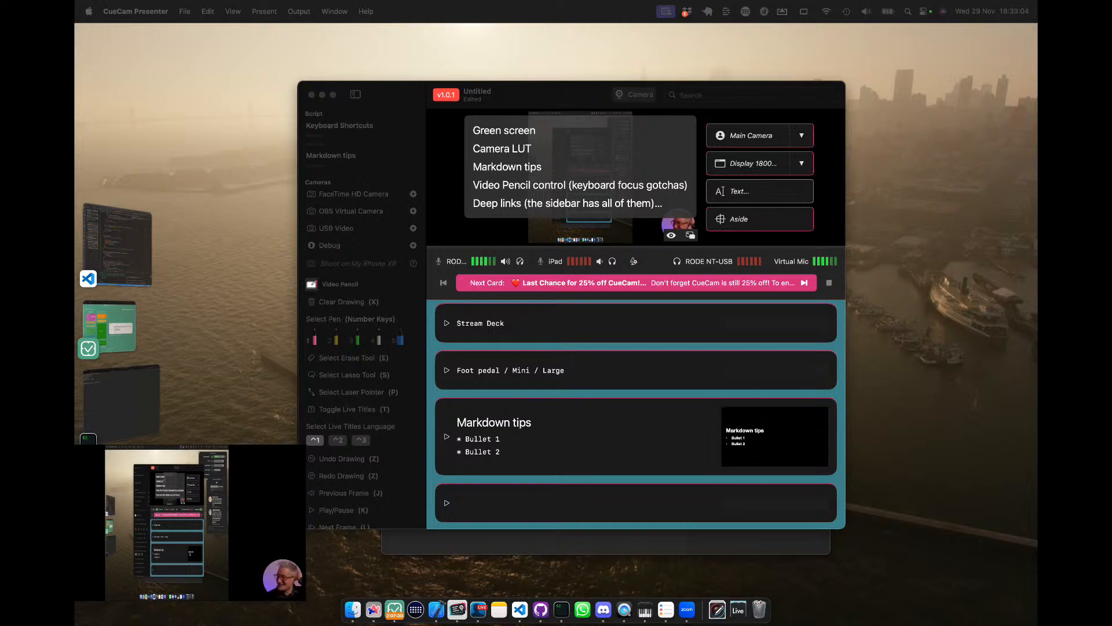
click(590, 91)
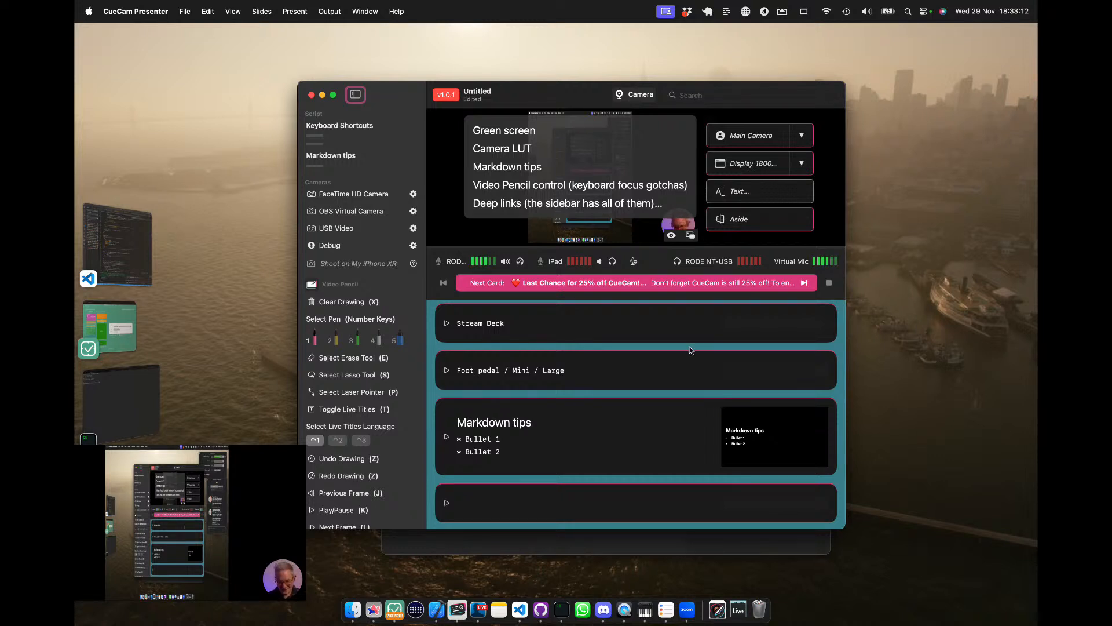
Set the main camera source to Shoot on My iPhone XR and check its Green Screen and LUT settings.
scroll(689, 346, down, 1)
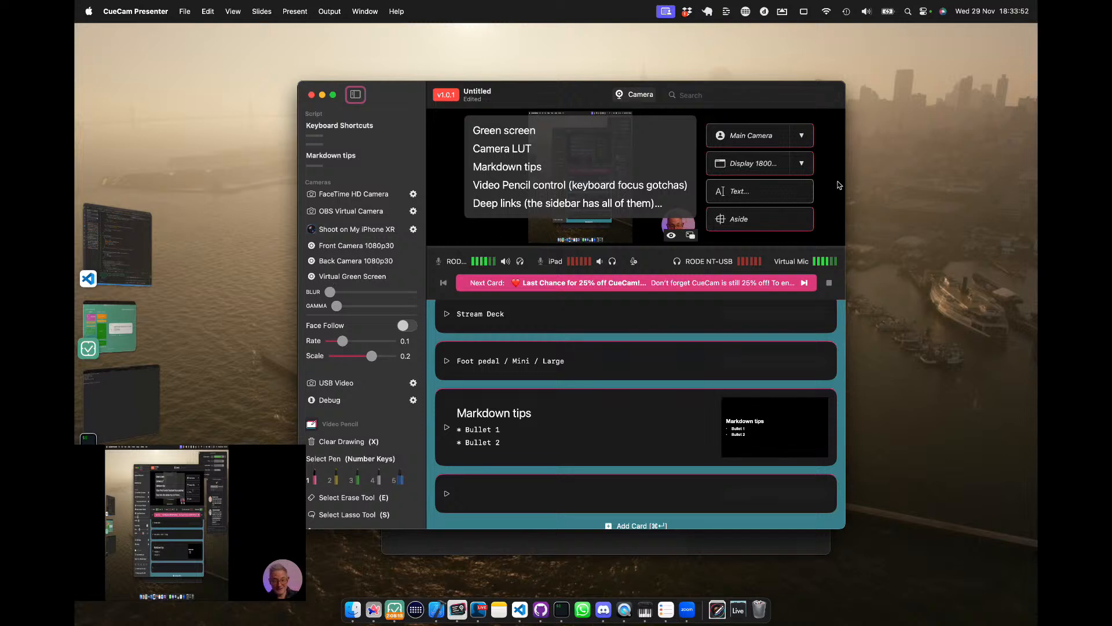
click(802, 139)
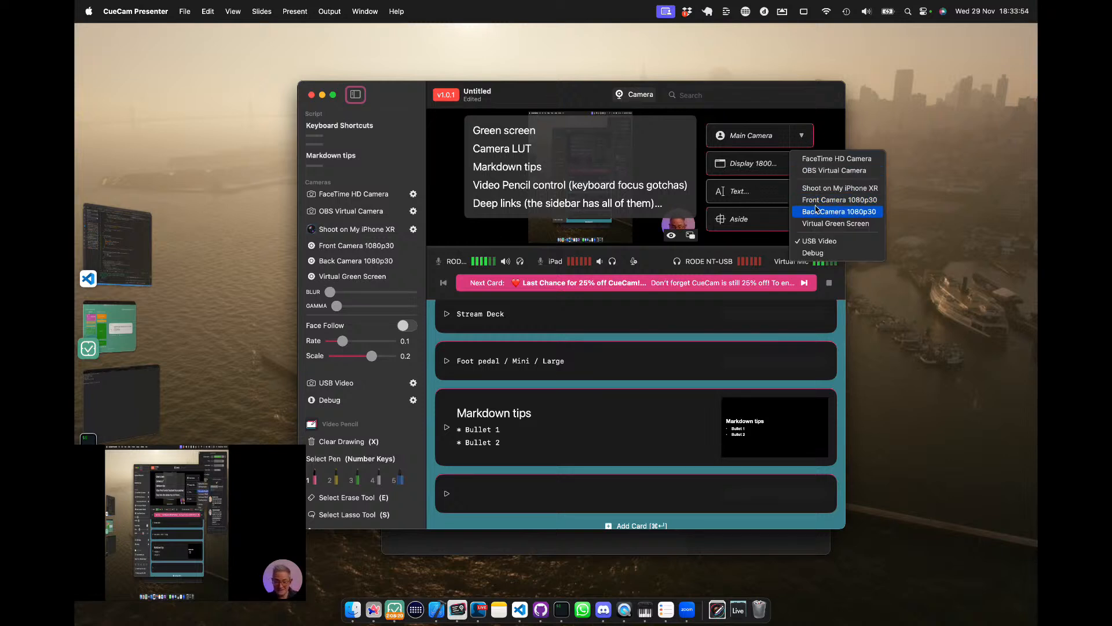
click(845, 186)
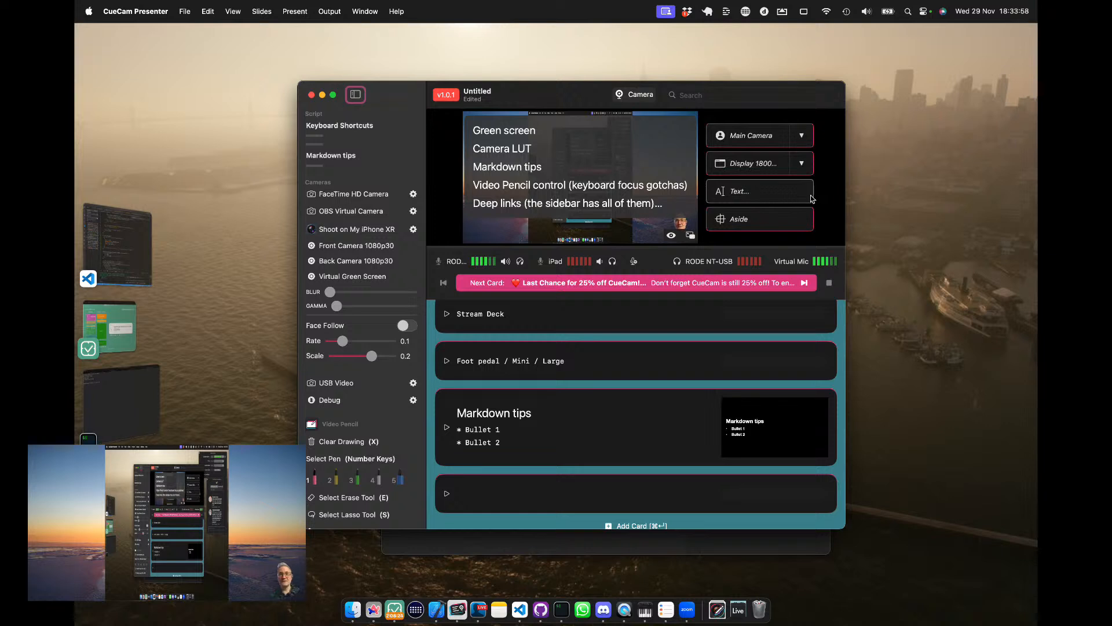
click(415, 232)
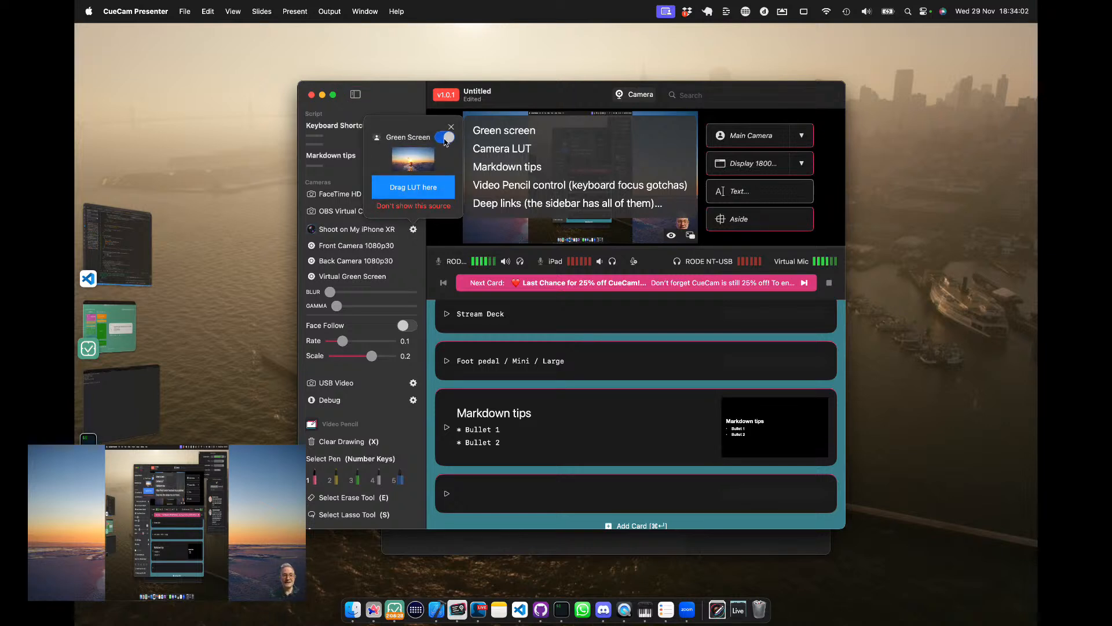
click(525, 204)
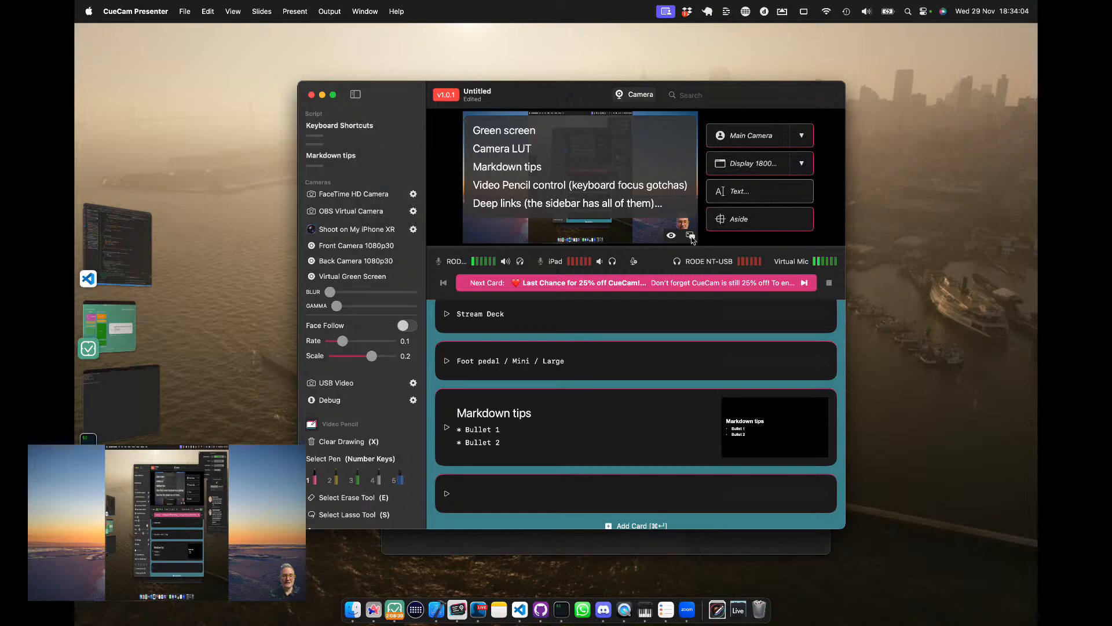
Turn off Green Screen for the iPhone XR camera and switch the camera to full frame.
click(765, 215)
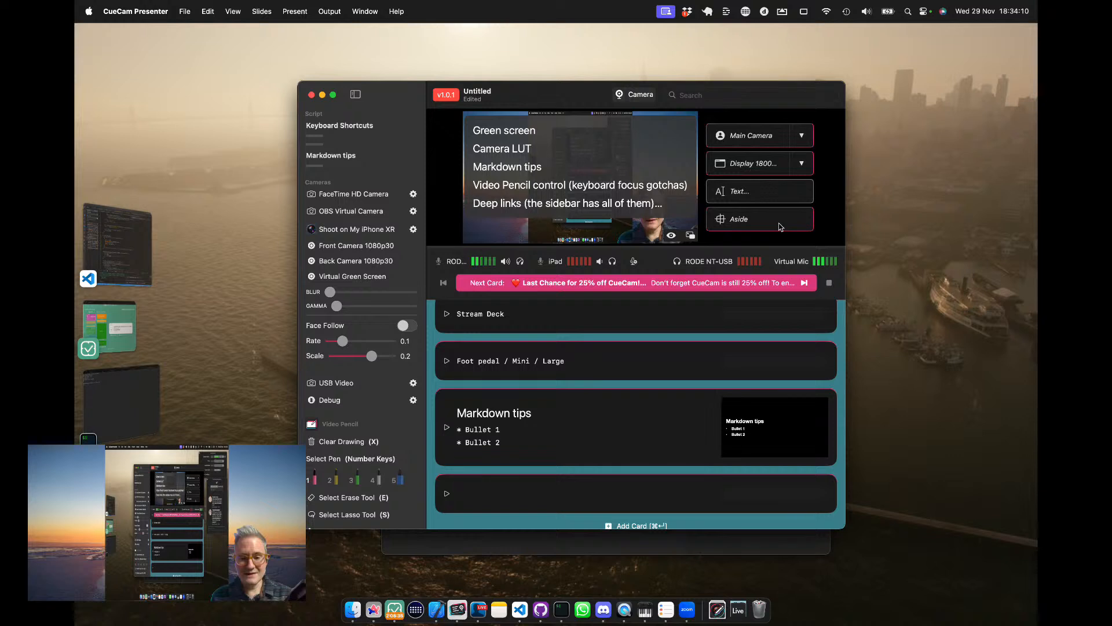
click(413, 230)
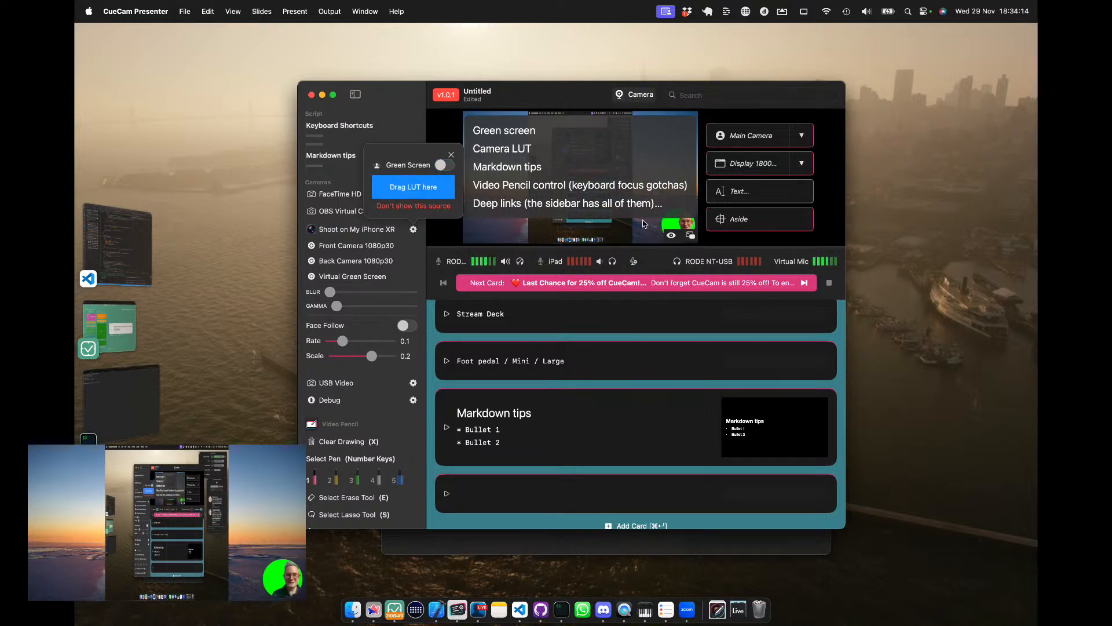
click(776, 222)
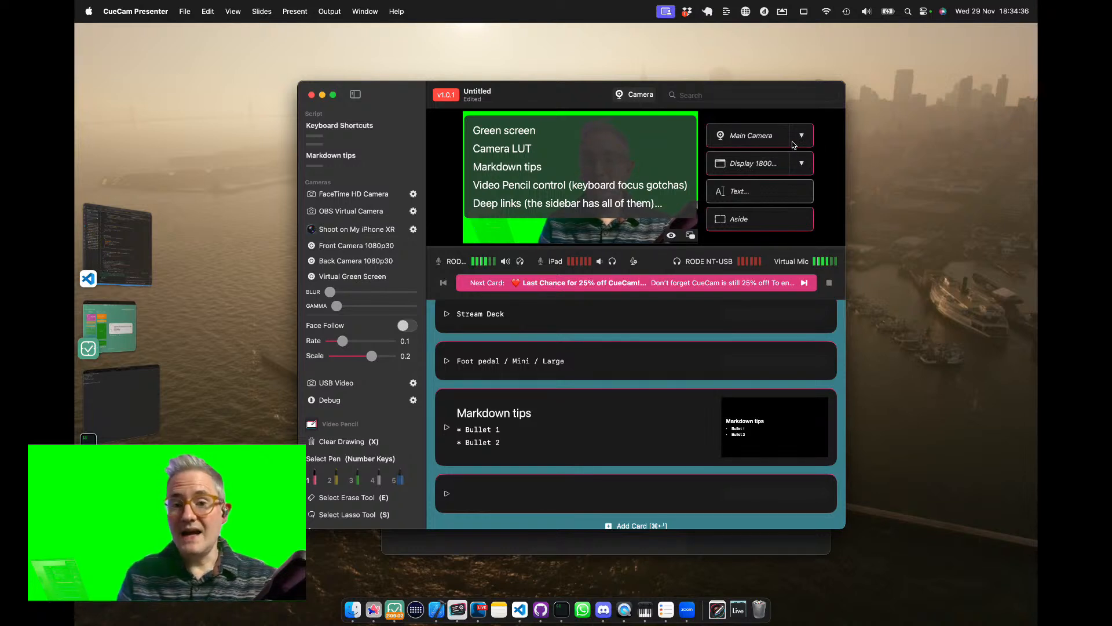
Turn on Green Screen for the iPhone XR camera and view the LUT option in its settings.
click(414, 230)
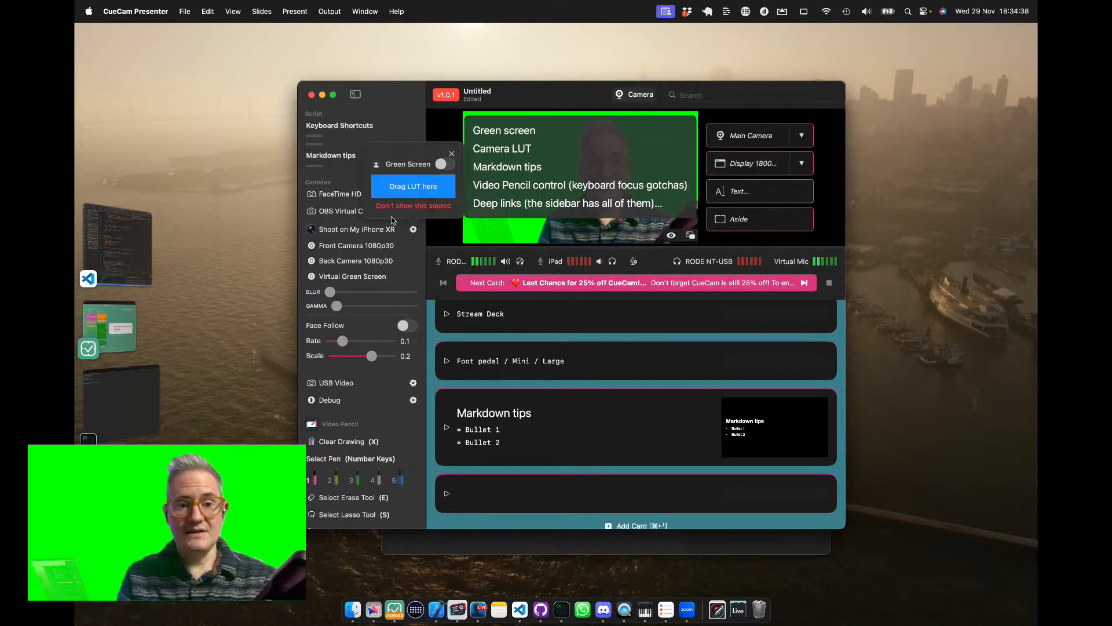
click(444, 165)
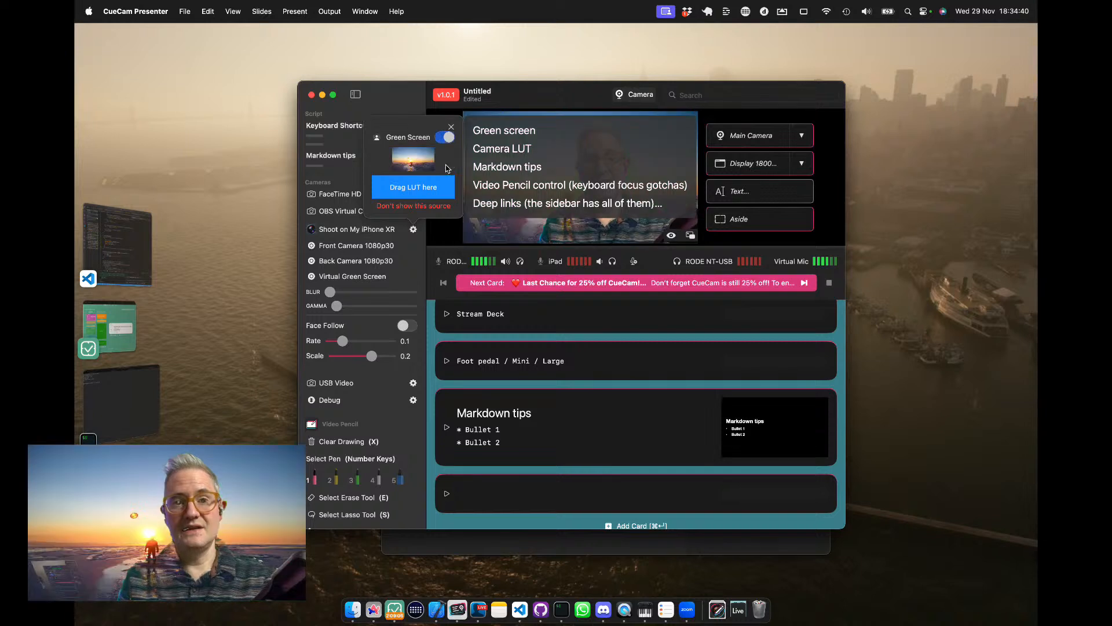
click(573, 97)
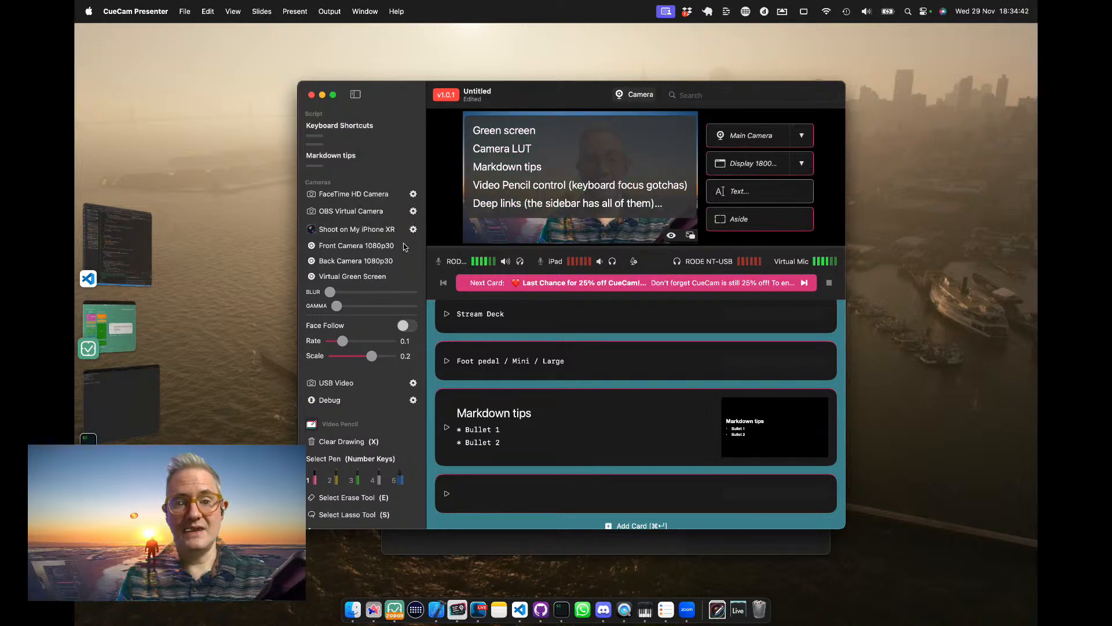
click(413, 230)
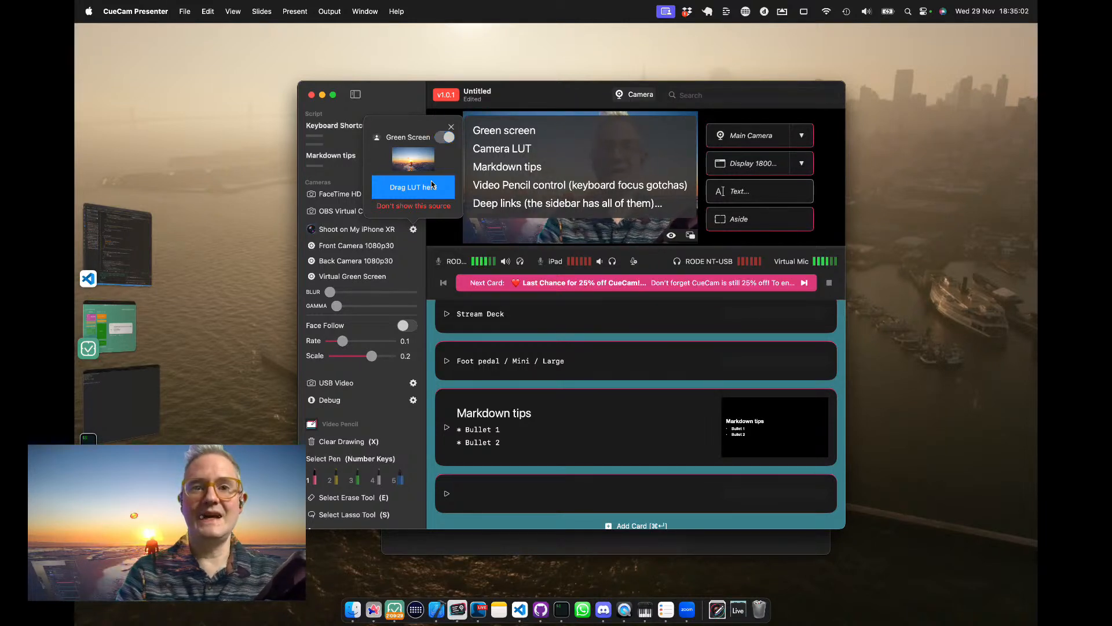
click(431, 185)
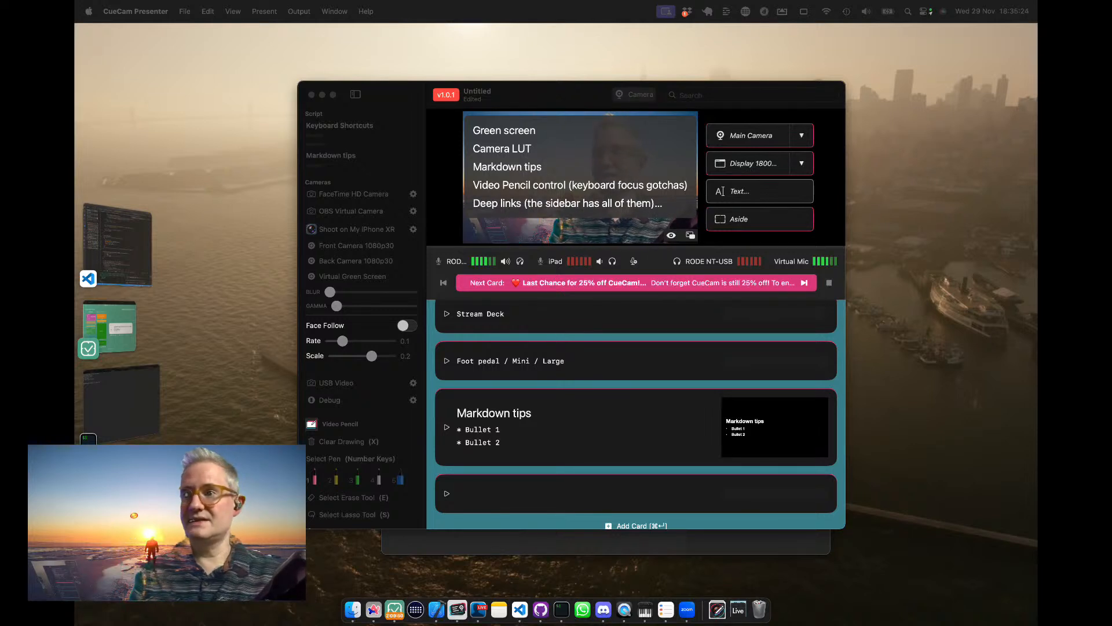
Switch the camera back and forth between the aside and full-frame layouts.
key(a)
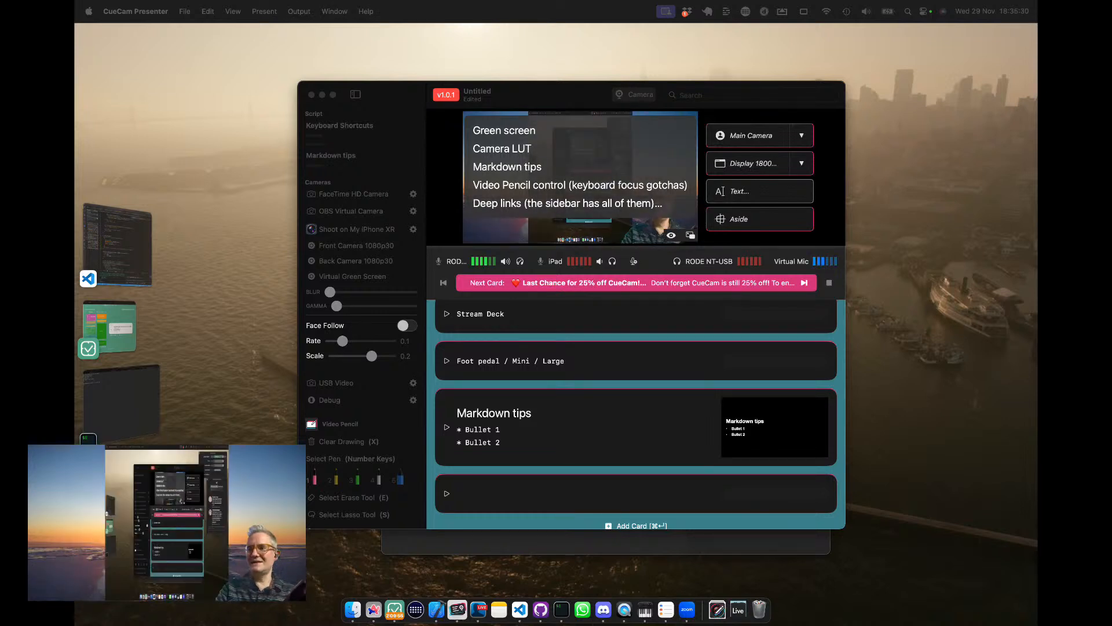
key(a)
key(a)
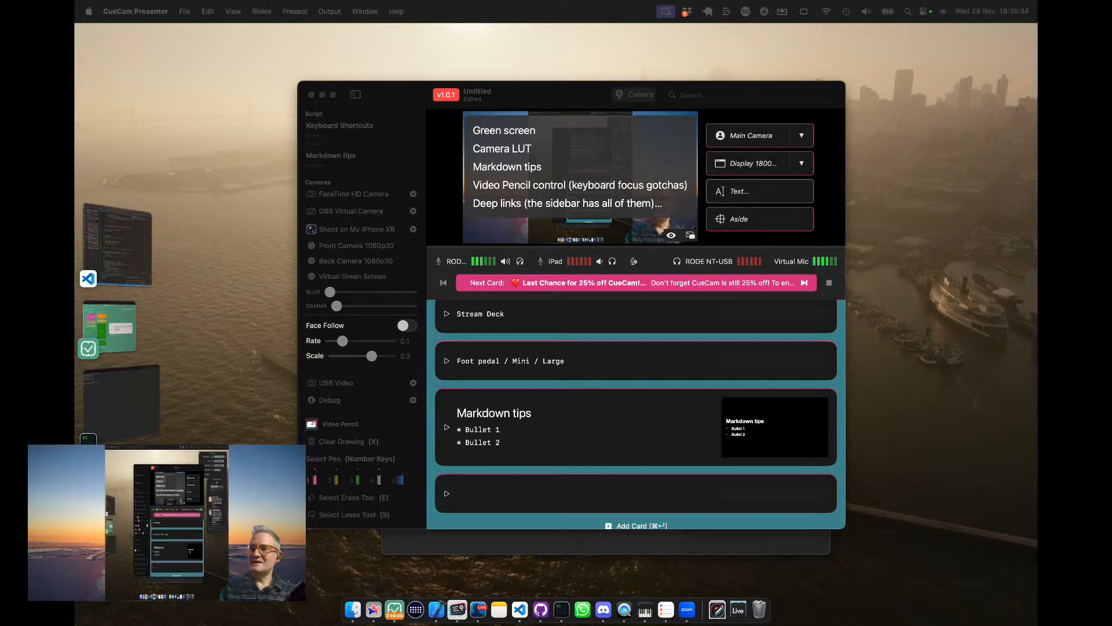
key(a)
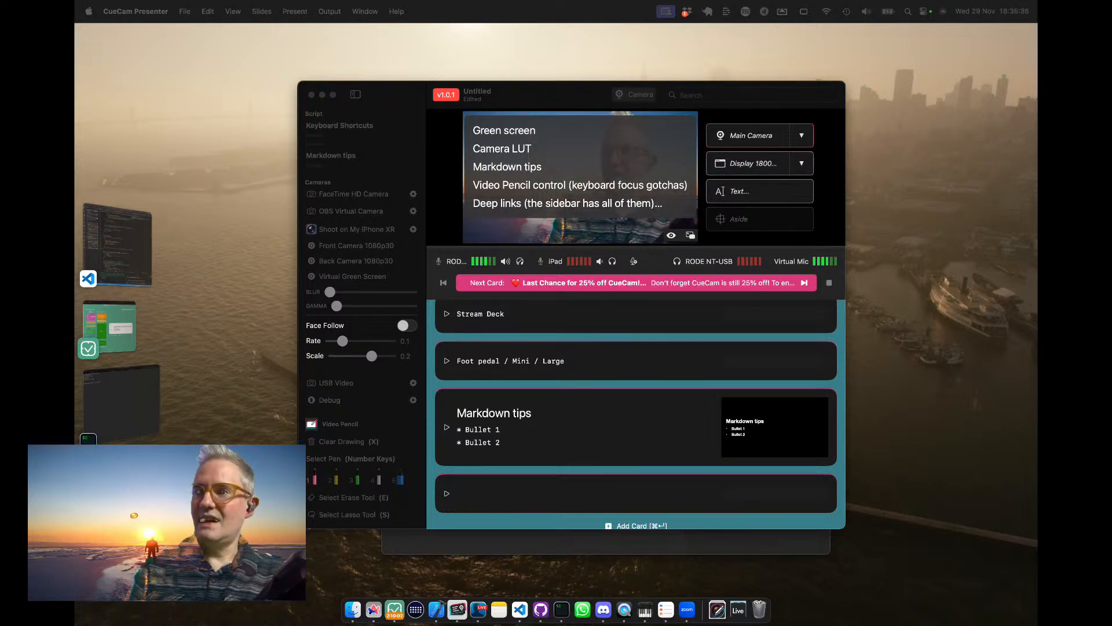
Toggle the shared display on and off, ending with it shown and the camera placed aside.
key(w)
key(w)
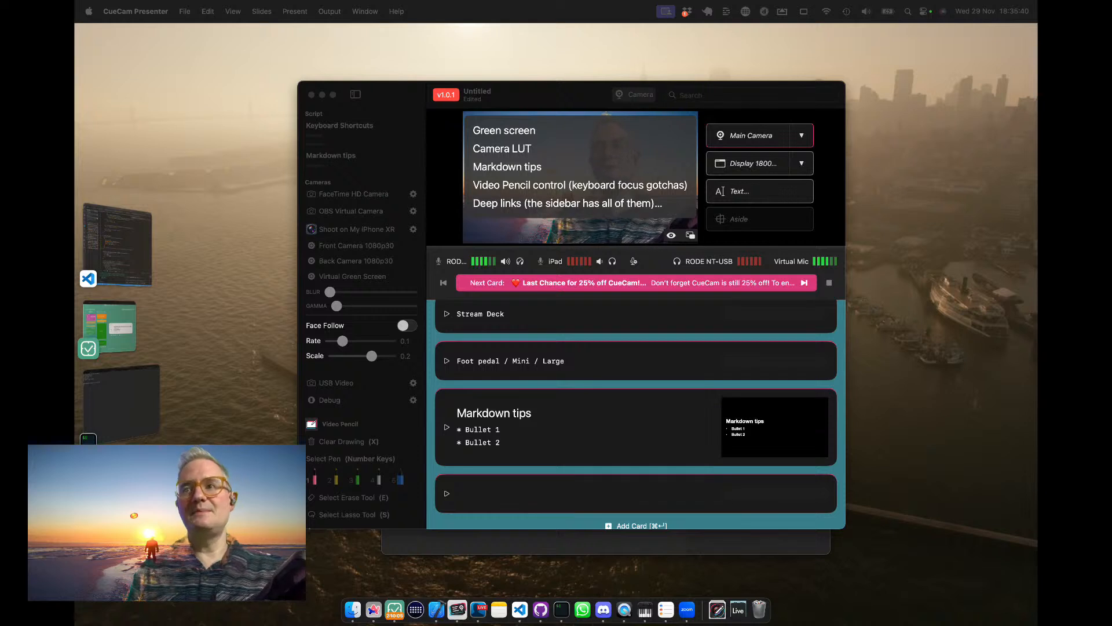
key(w)
key(a)
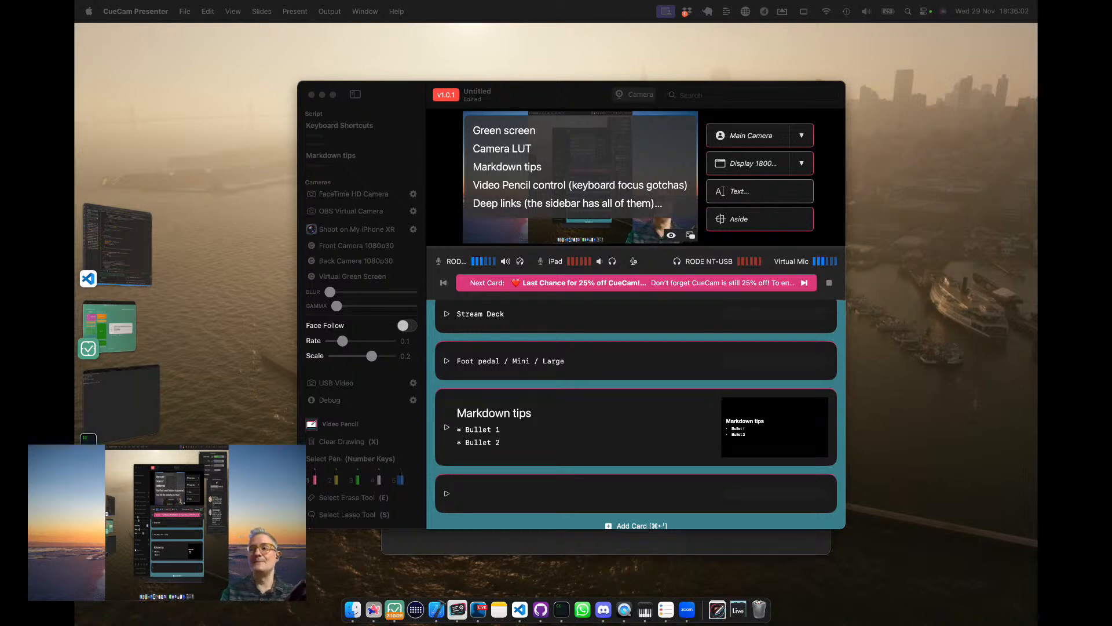
Switch the main camera source to USB Video.
click(805, 138)
click(803, 137)
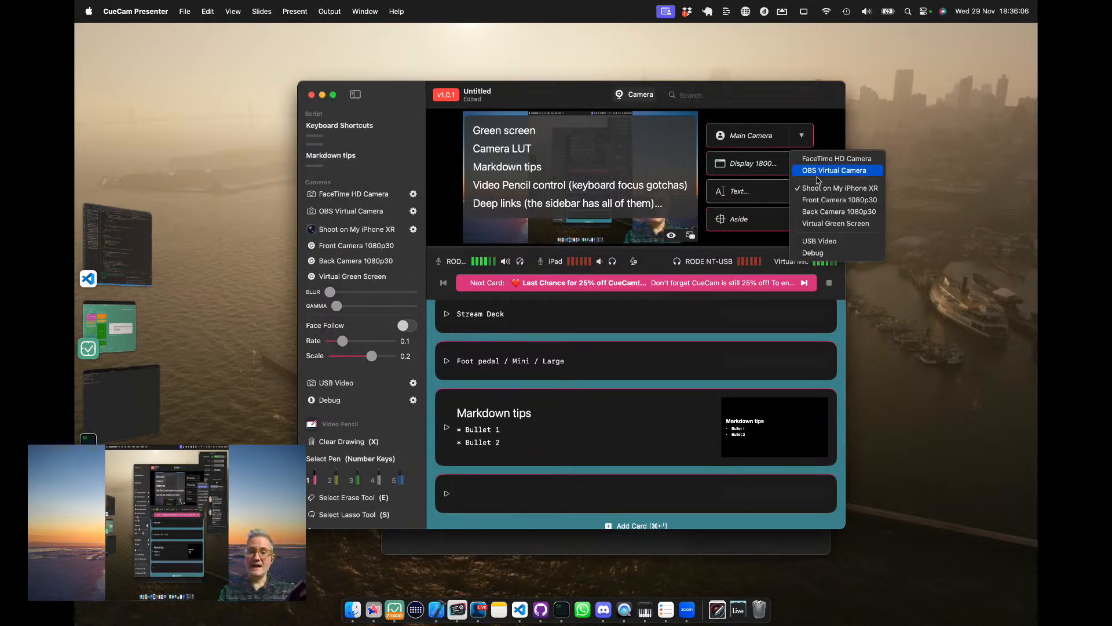
click(828, 241)
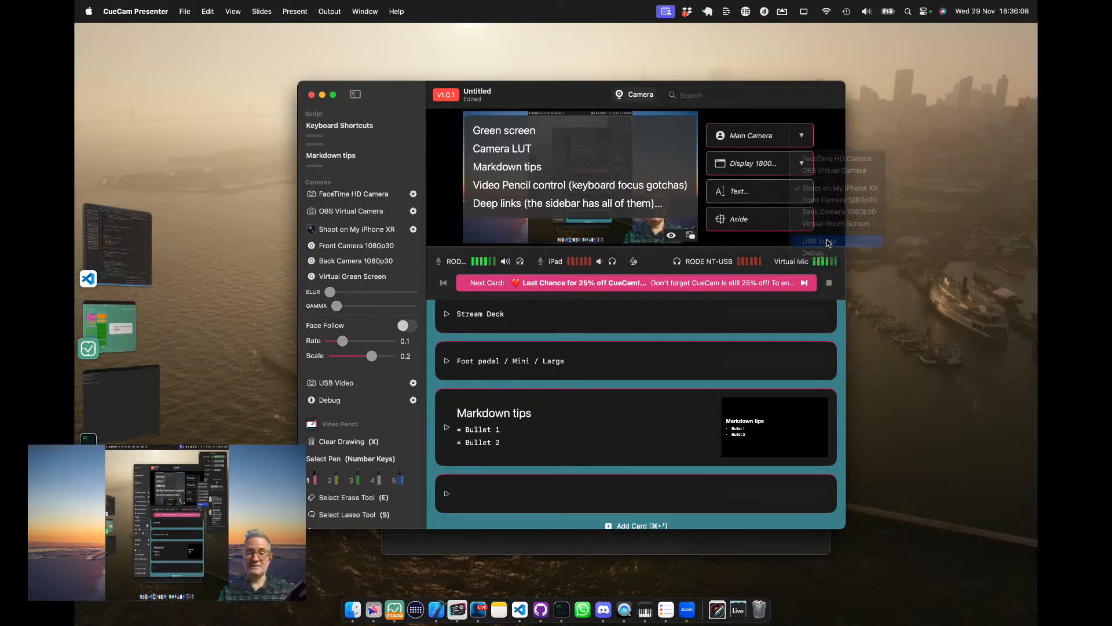
Switch to the camera picture full frame without the shared display, and move the notes overlay lower over the preview.
click(779, 168)
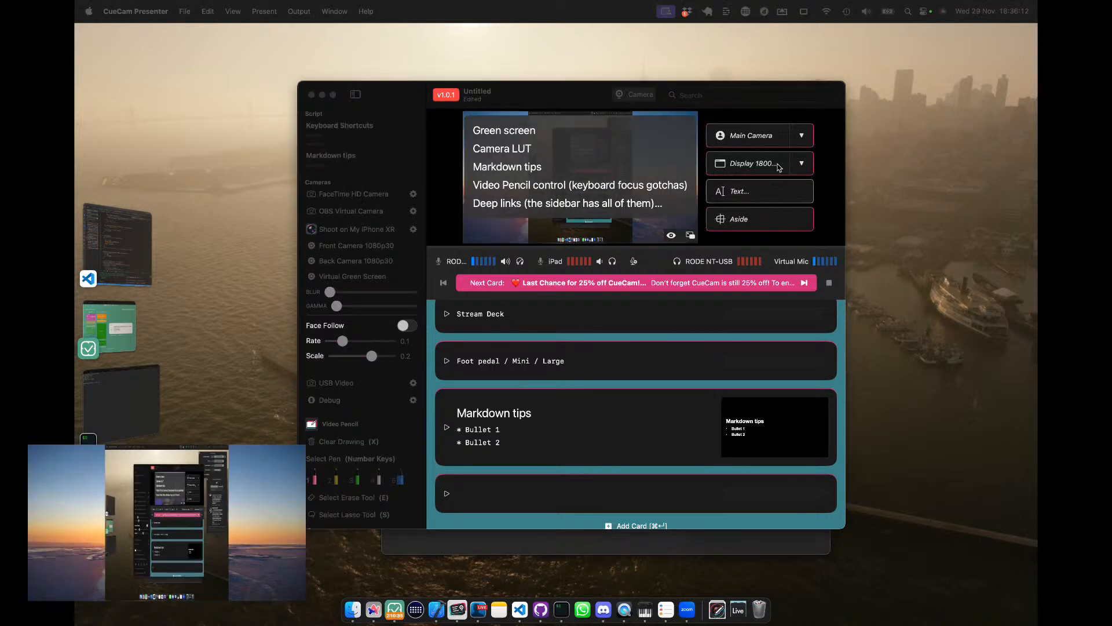
click(779, 167)
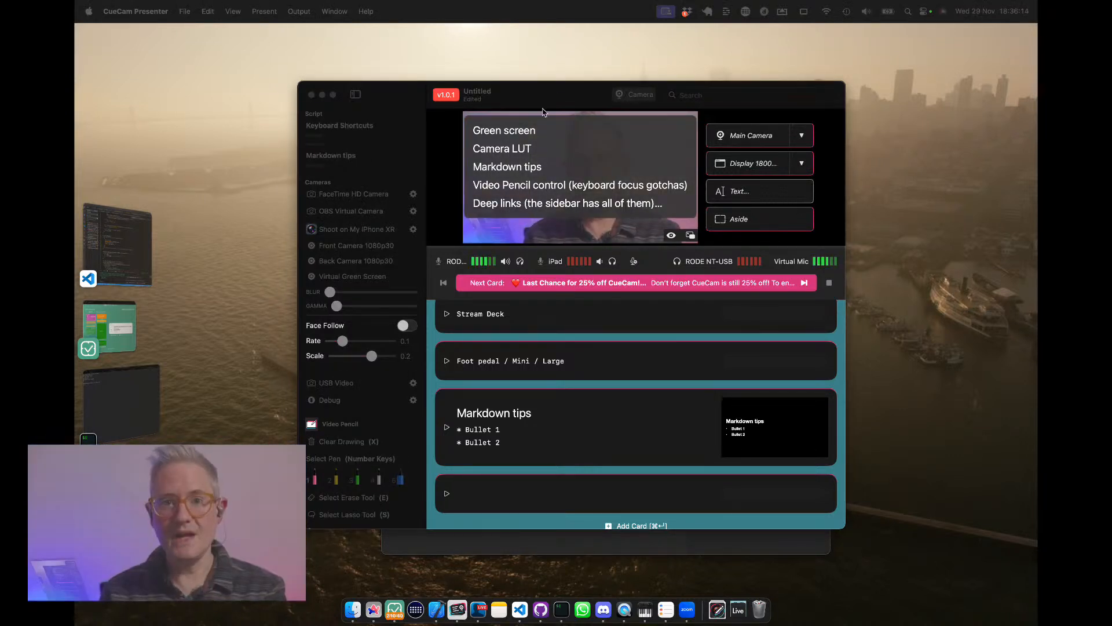
drag(564, 181, 570, 205)
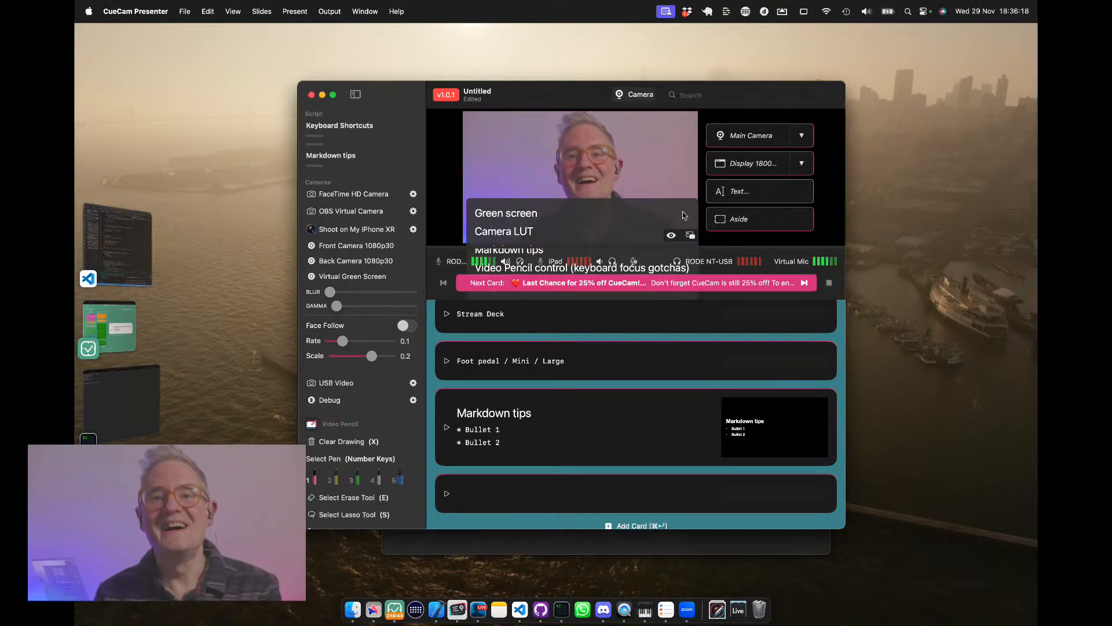
Search the Mac for rec709 and open the LOG to Rec709 folder.
key(super+space)
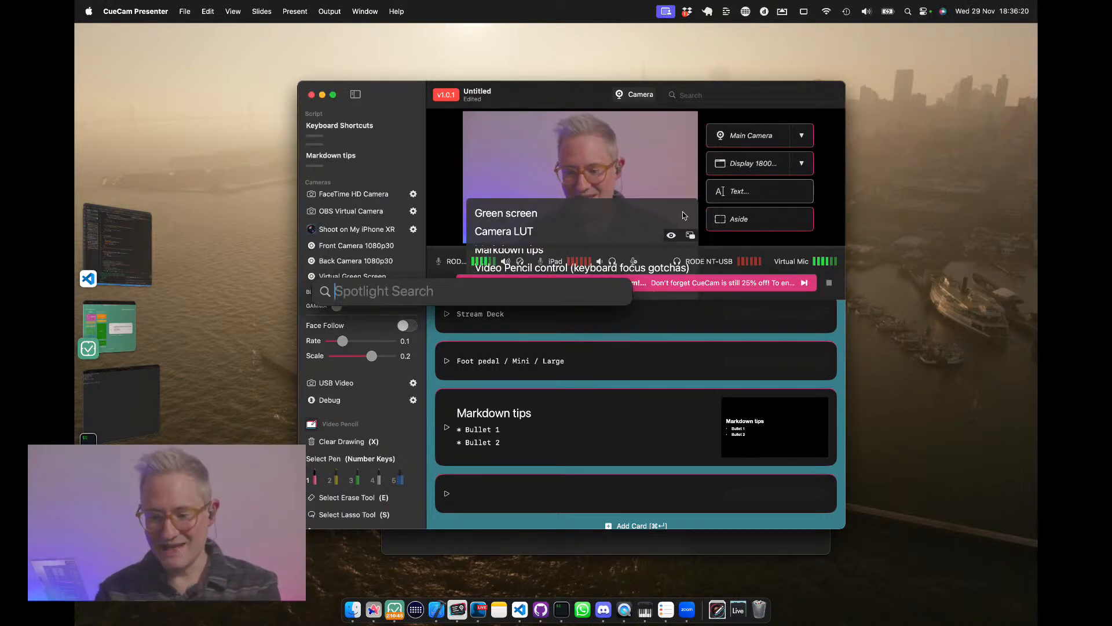
text(rec)
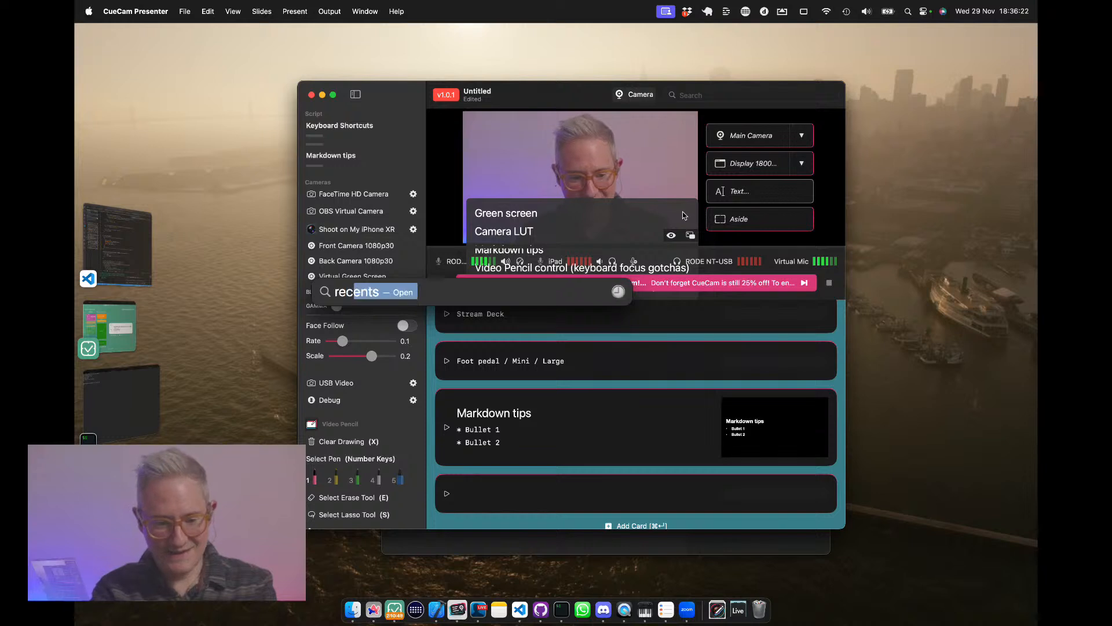
key(BackSpace)
key(BackSpace)
key(BackSpace)
key(BackSpace)
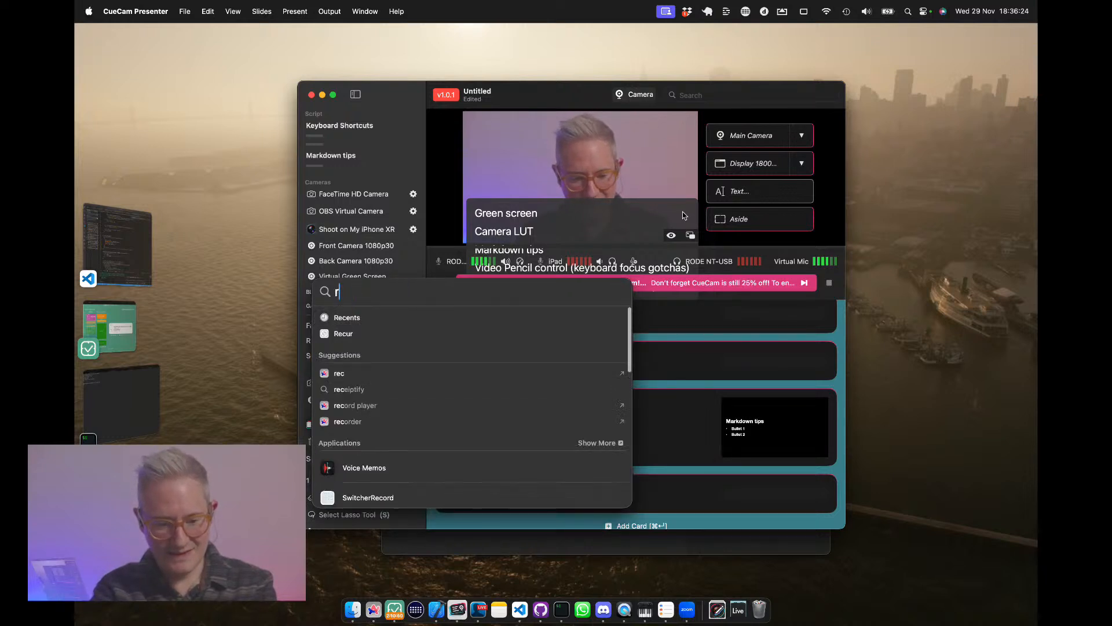
text(cube)
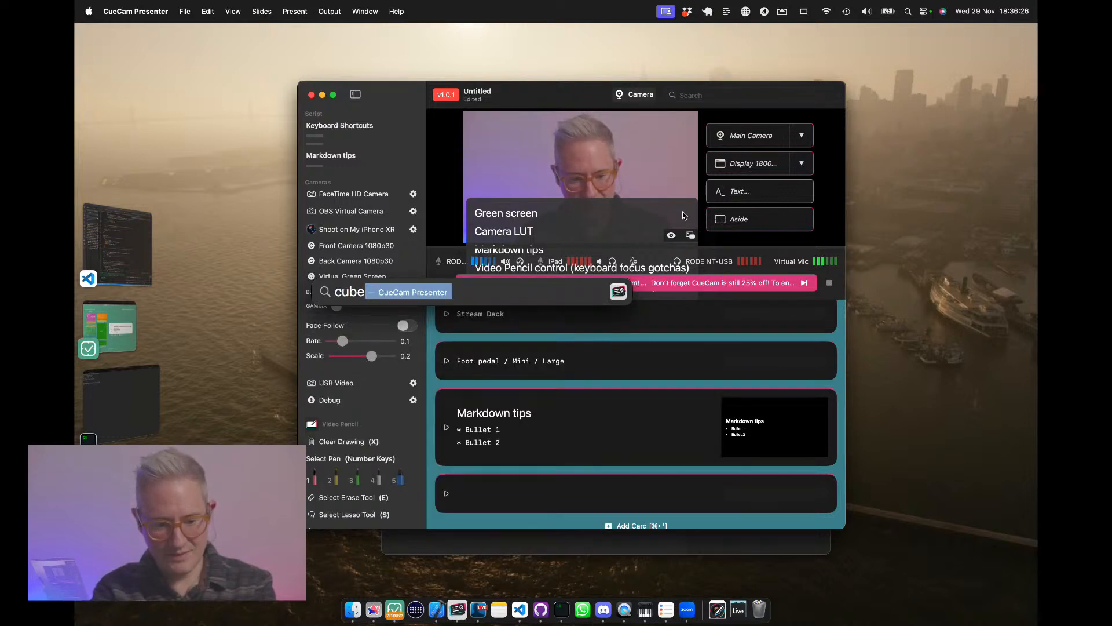
key(super+a)
text(rec)
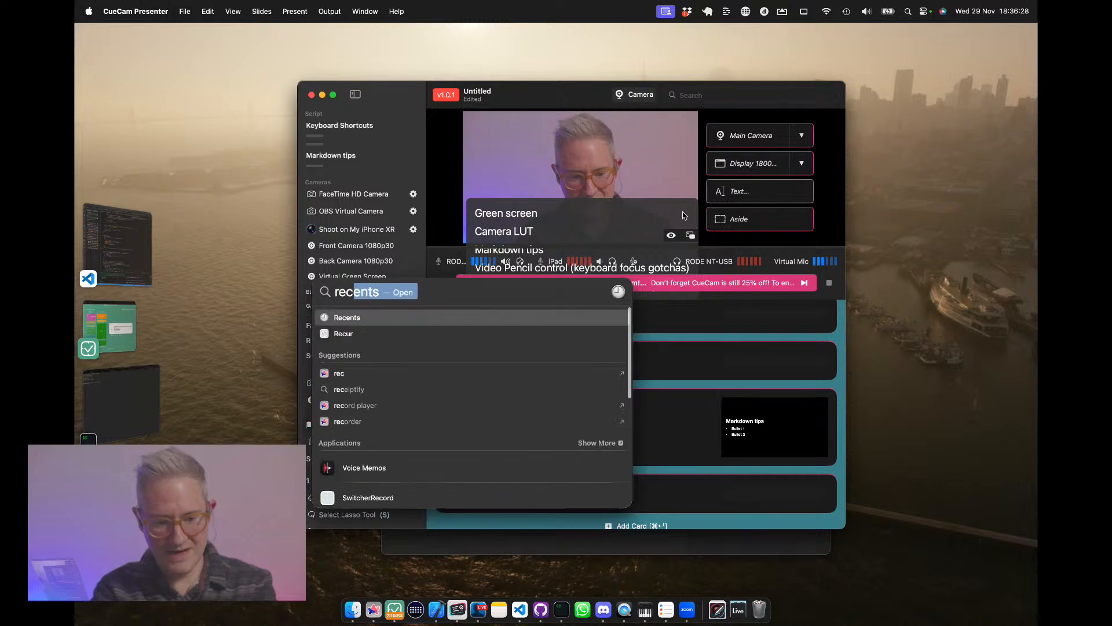
text(709)
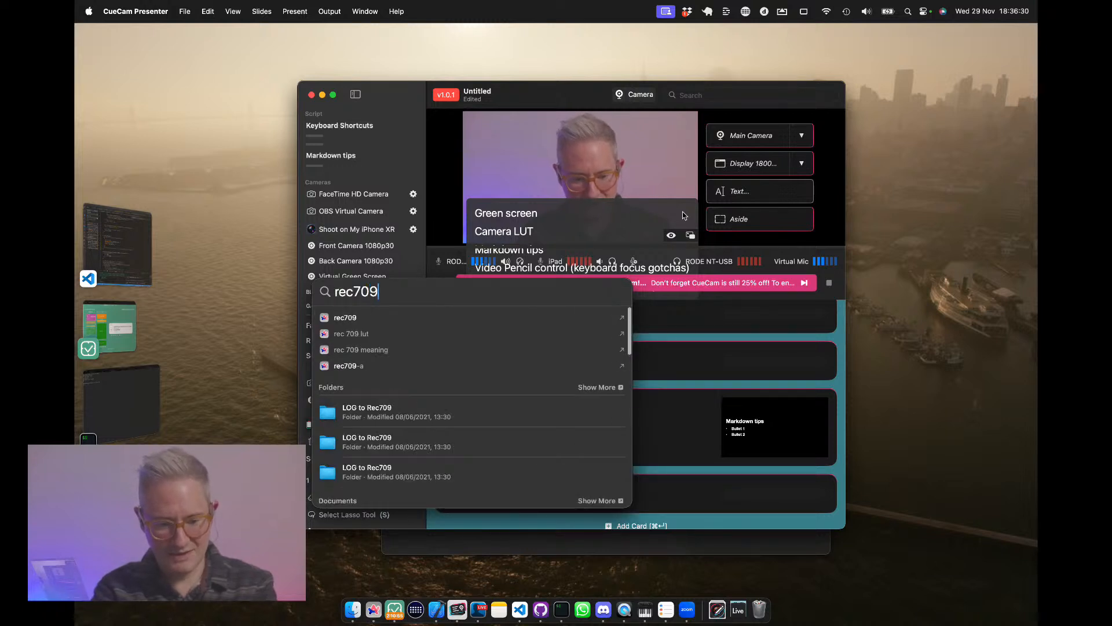
click(384, 415)
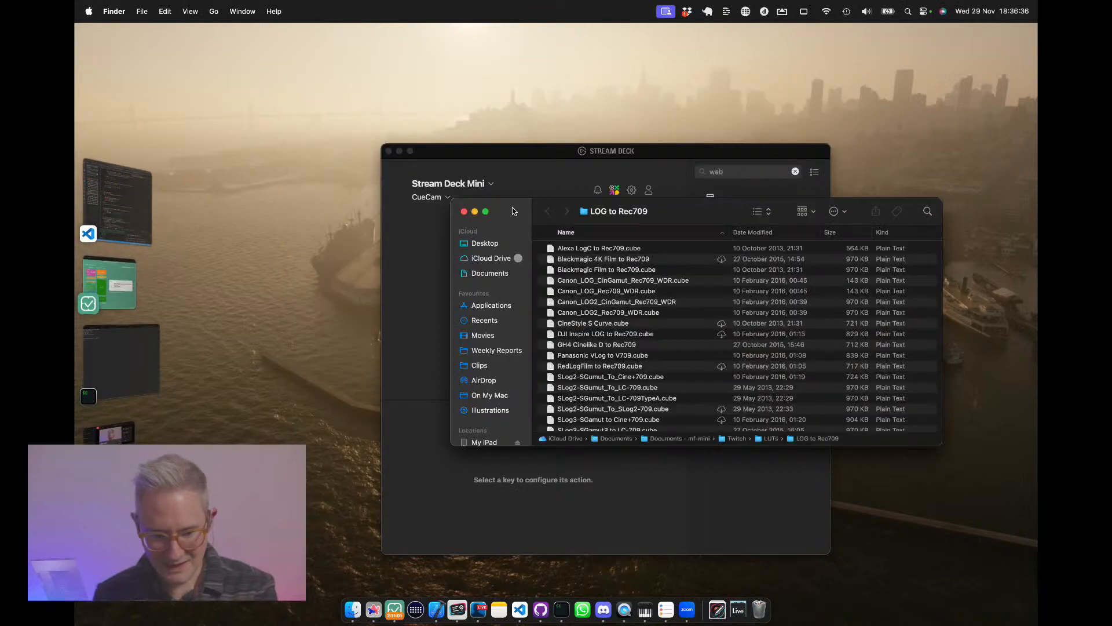
Apply a LUT file from the LOG to Rec709 folder to the camera preview and check the LUT option in USB Video's settings.
drag(513, 211, 605, 311)
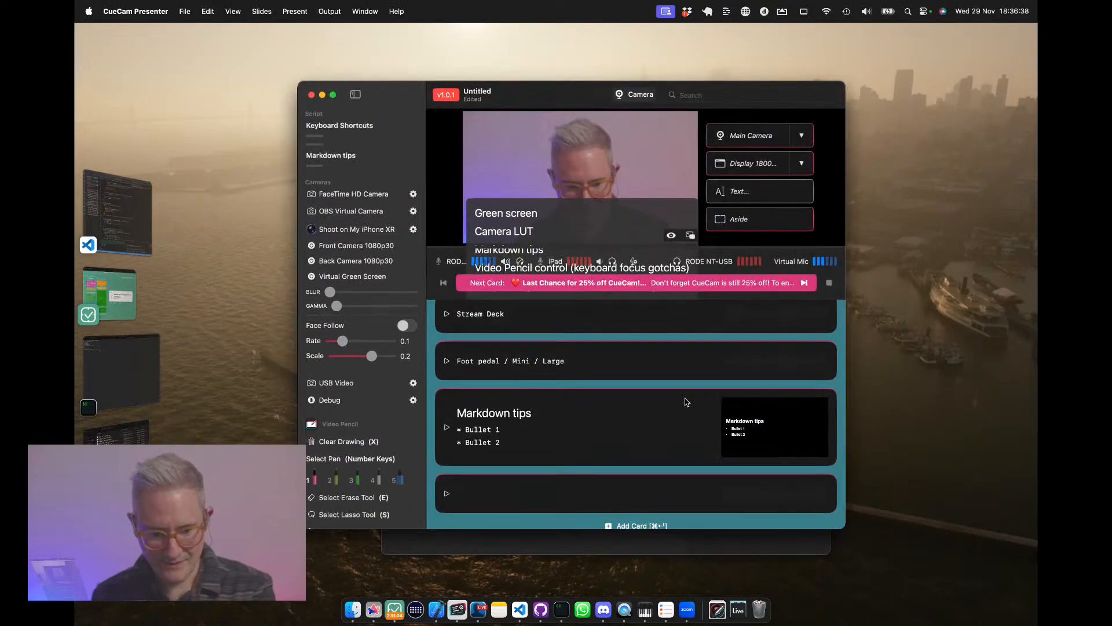
drag(128, 461, 637, 346)
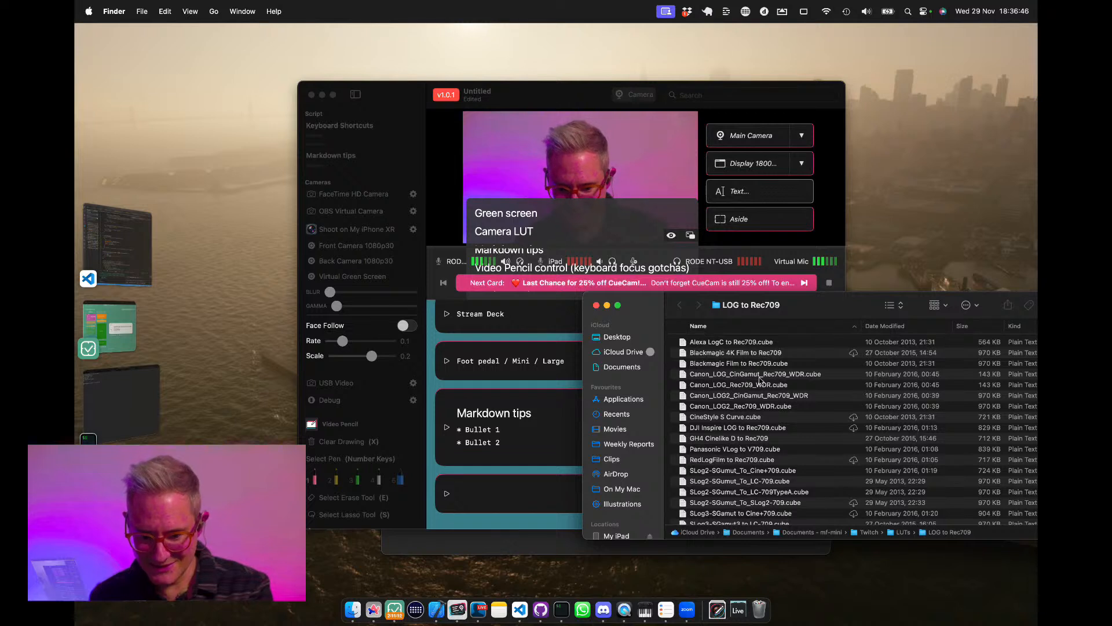
click(409, 241)
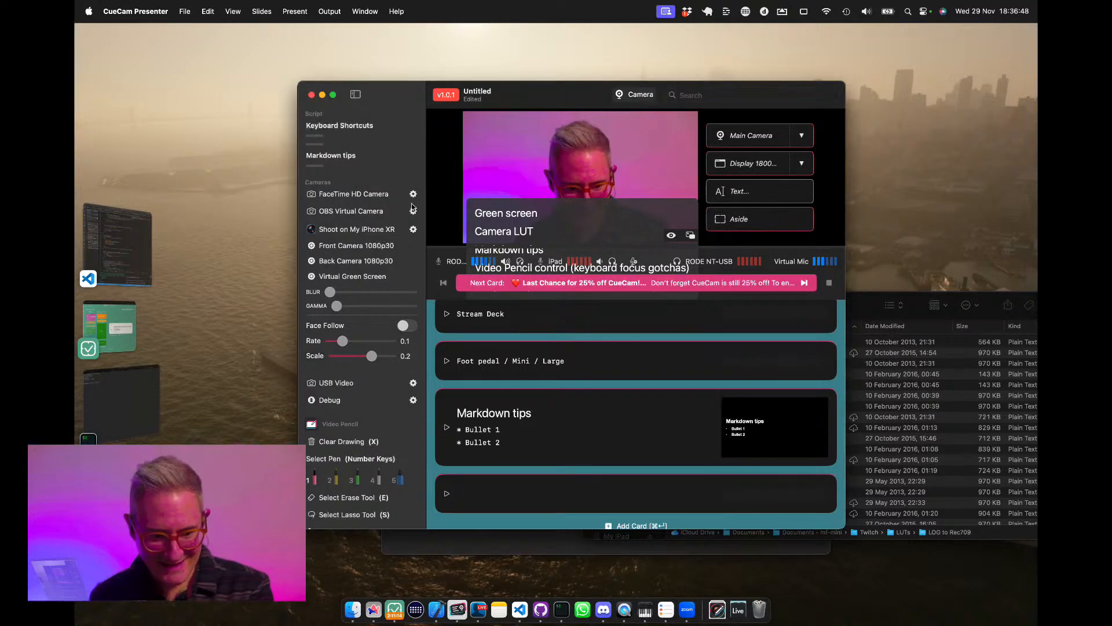
click(413, 383)
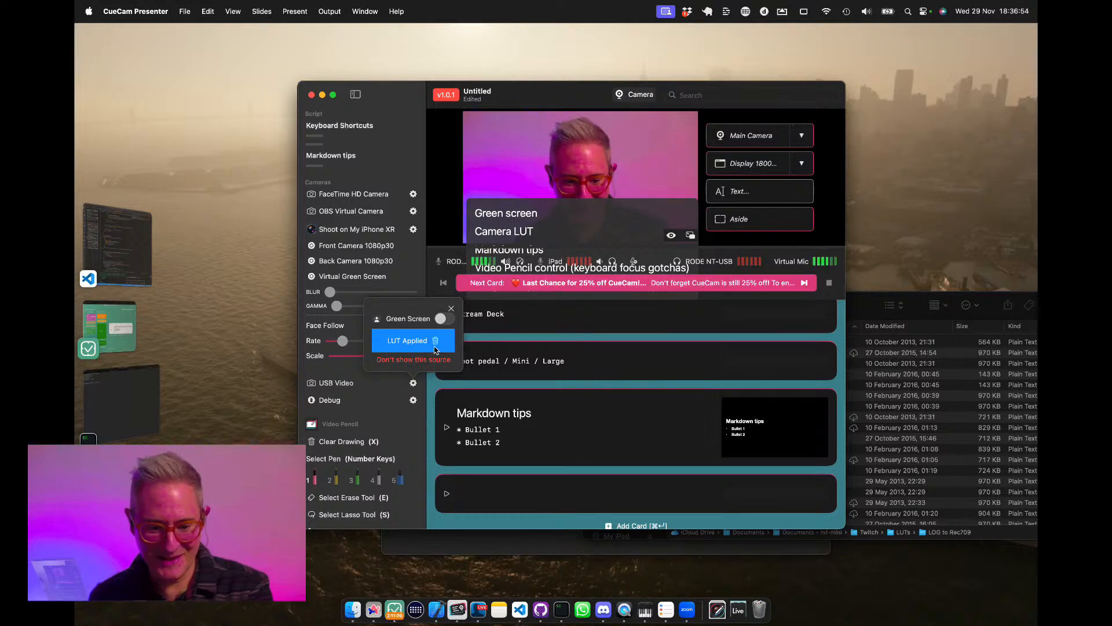
click(448, 545)
click(376, 115)
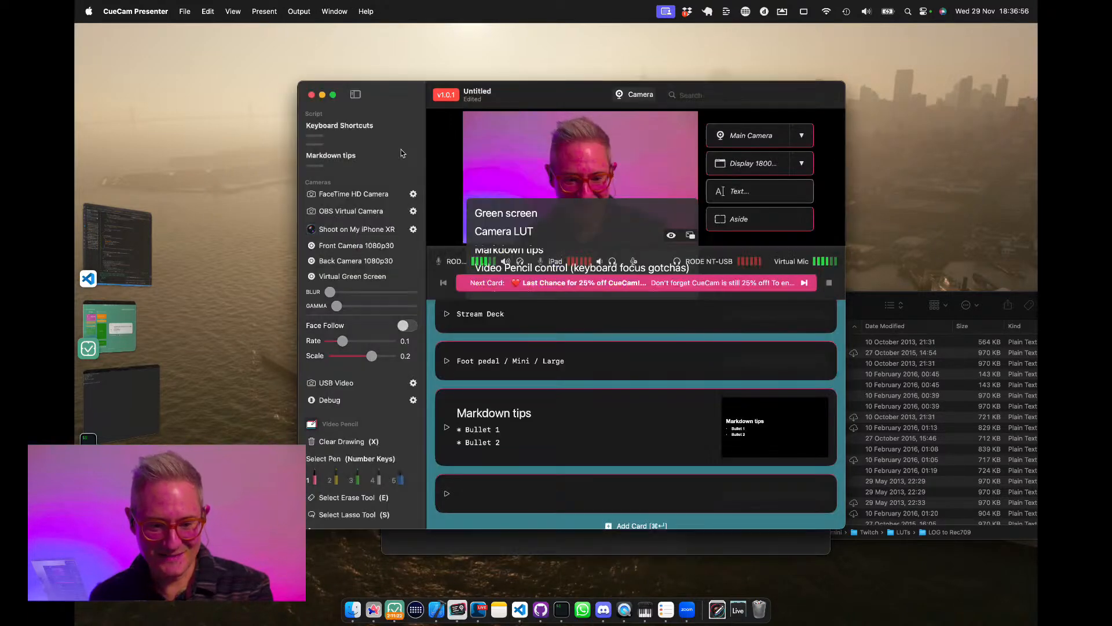
Try other Canon LUT files from the LOG to Rec709 folder on the camera preview.
click(908, 387)
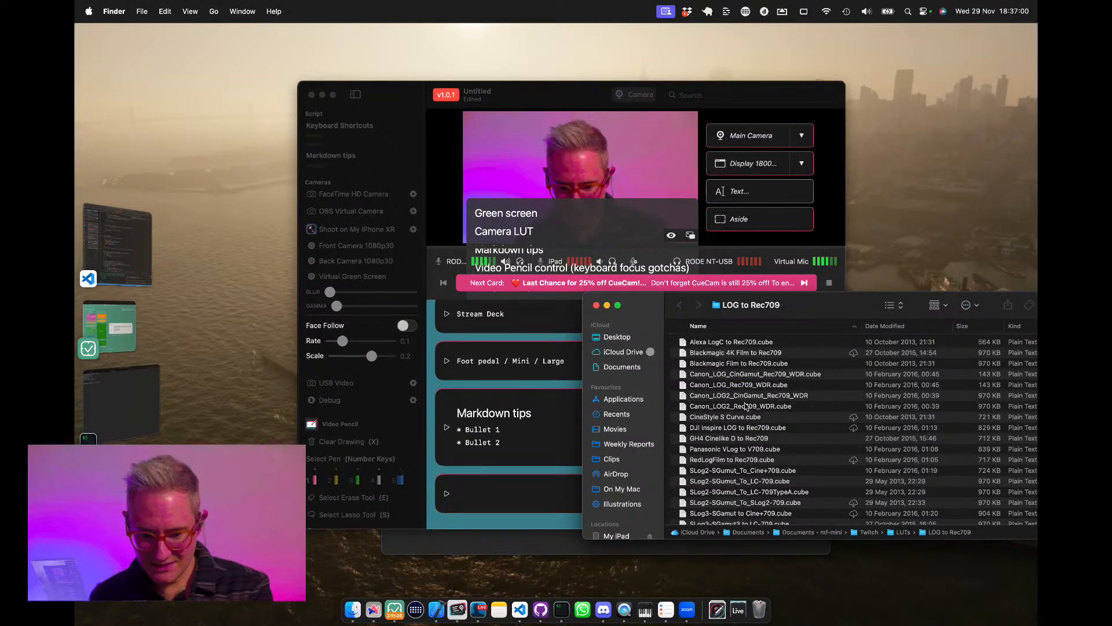
drag(744, 408, 553, 182)
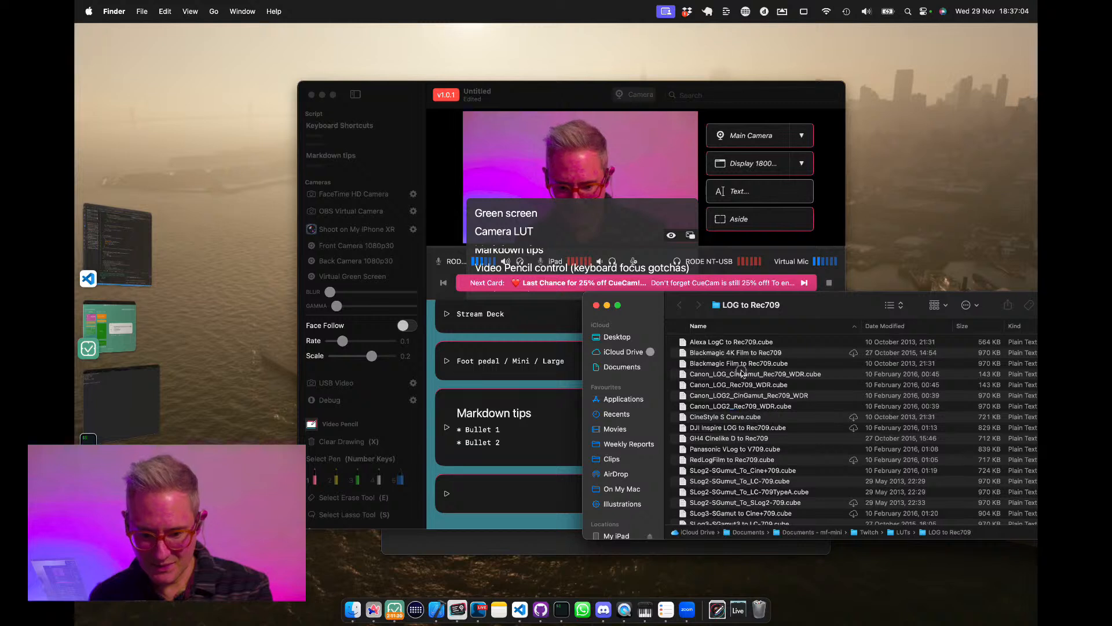
drag(740, 372, 607, 181)
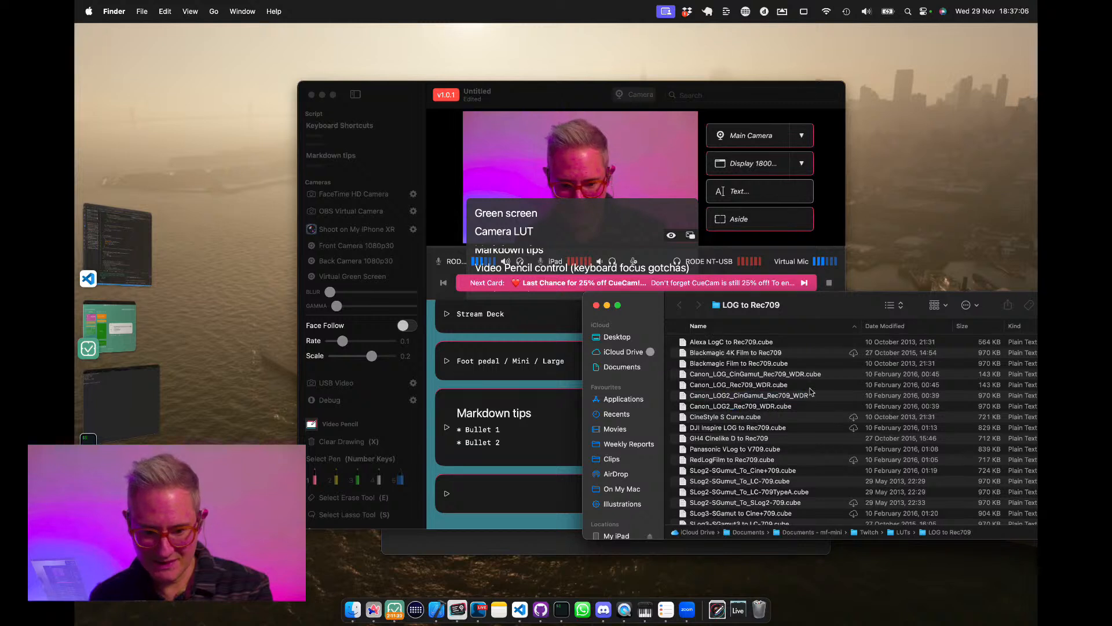
drag(771, 374, 592, 188)
click(545, 99)
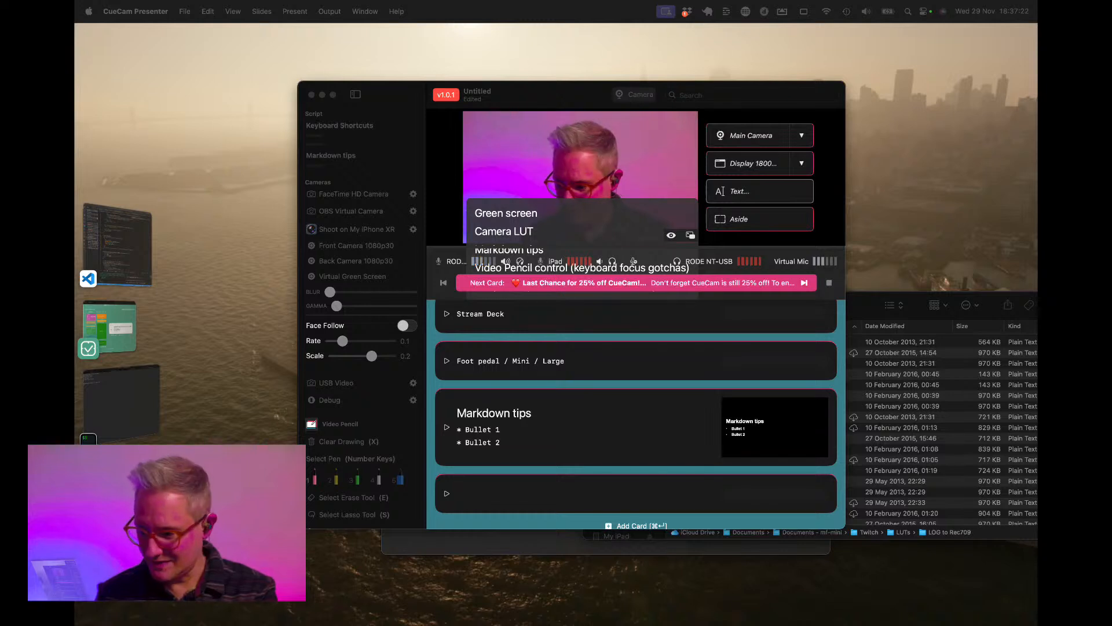
Bring CueCam Presenter's Untitled window back up and remove the applied LUT from the USB Video camera.
key(super+h)
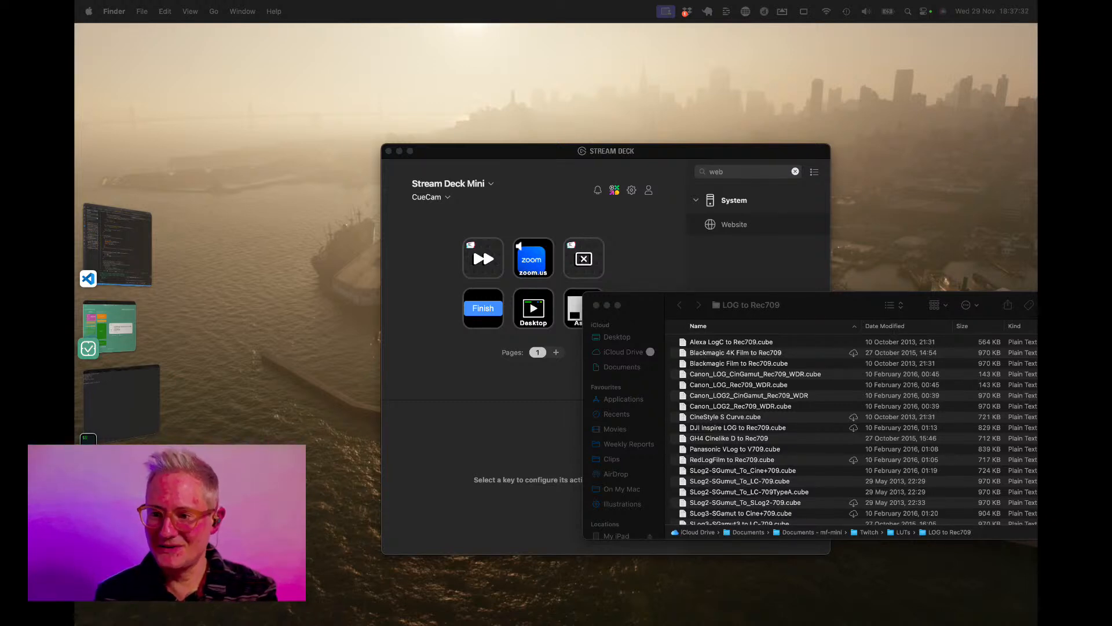
drag(1035, 260, 516, 175)
click(347, 167)
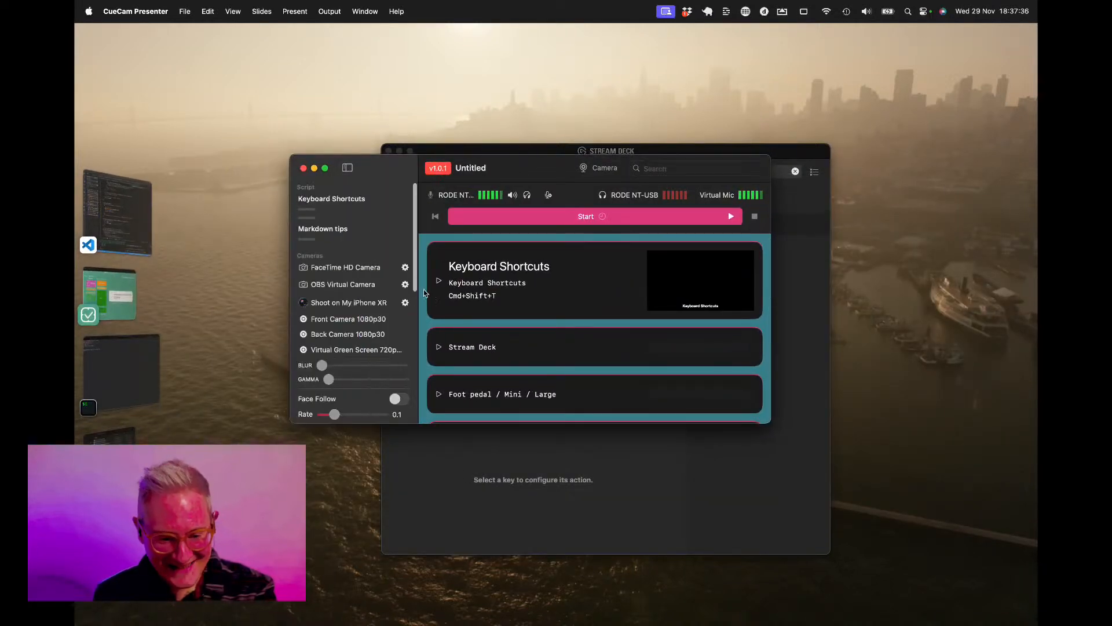
scroll(399, 297, down, 5)
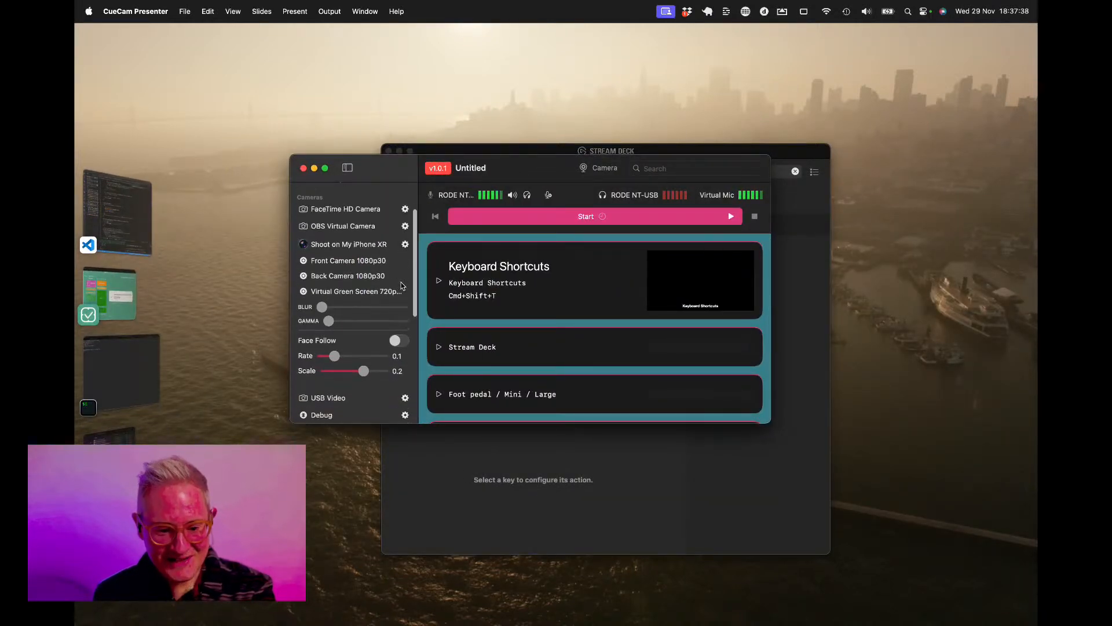
click(405, 350)
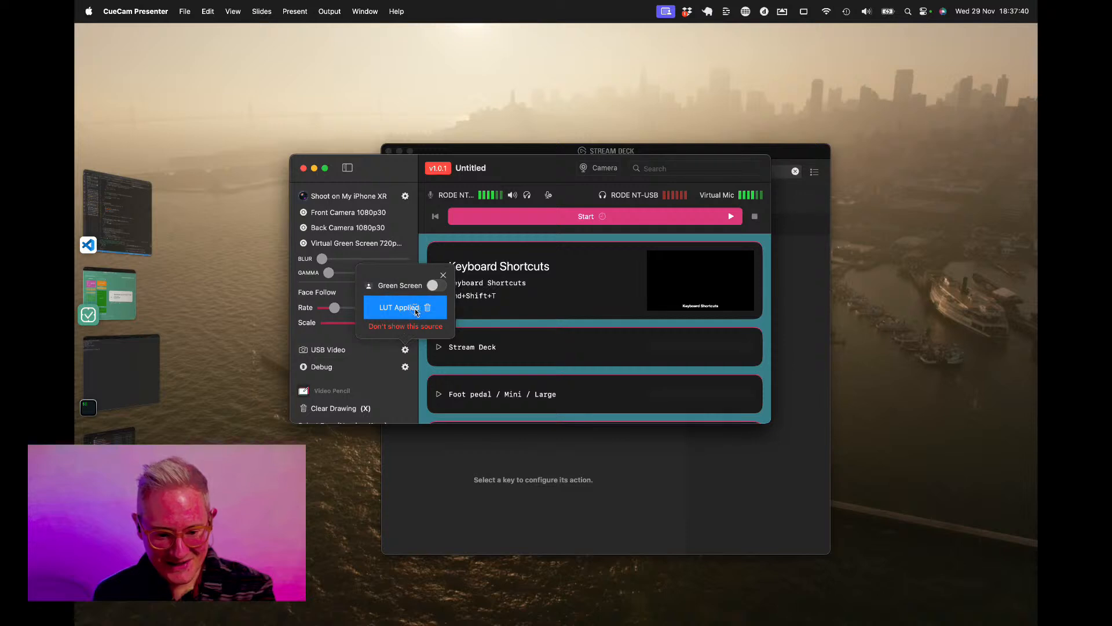
click(429, 308)
click(422, 317)
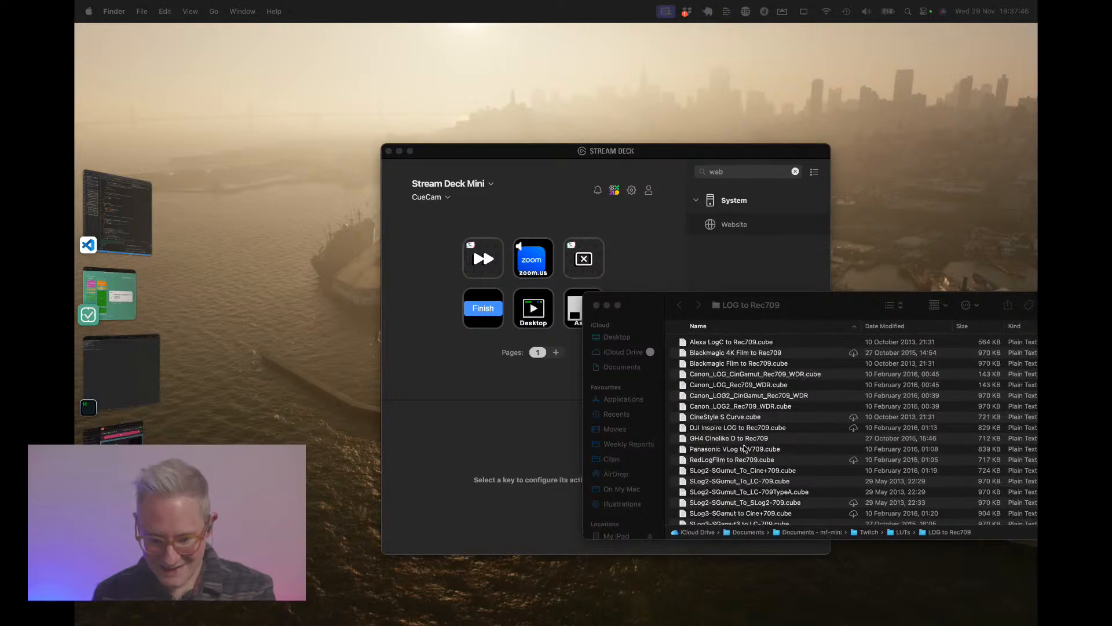
Apply another LUT file from the LOG to Rec709 folder to the USB Video camera and switch to Ecamm Live.
drag(747, 411, 539, 293)
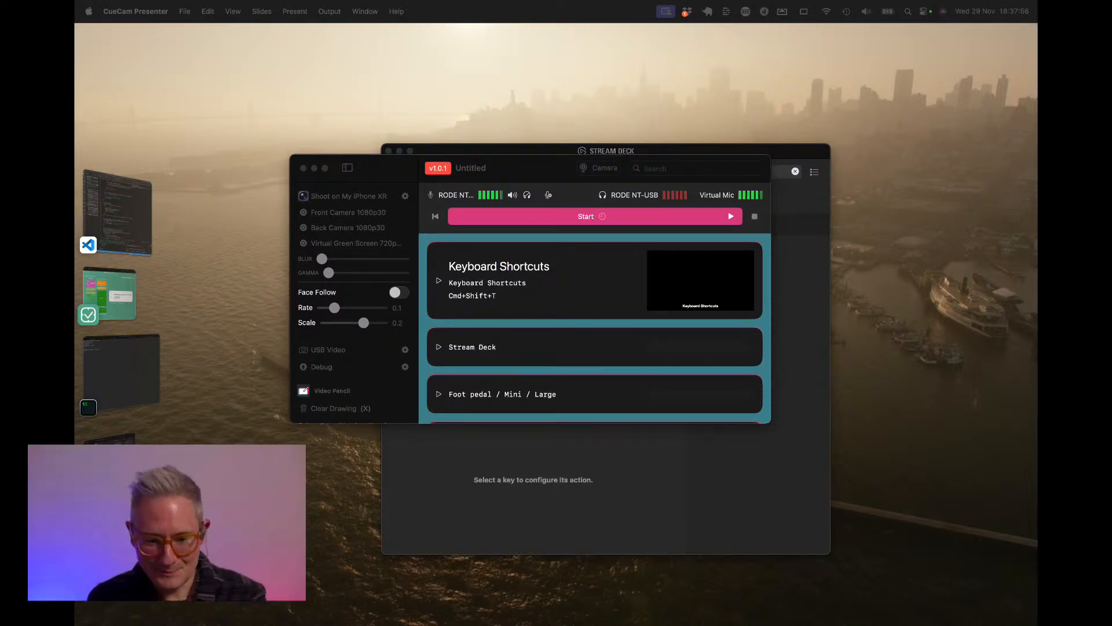
key(super+Tab)
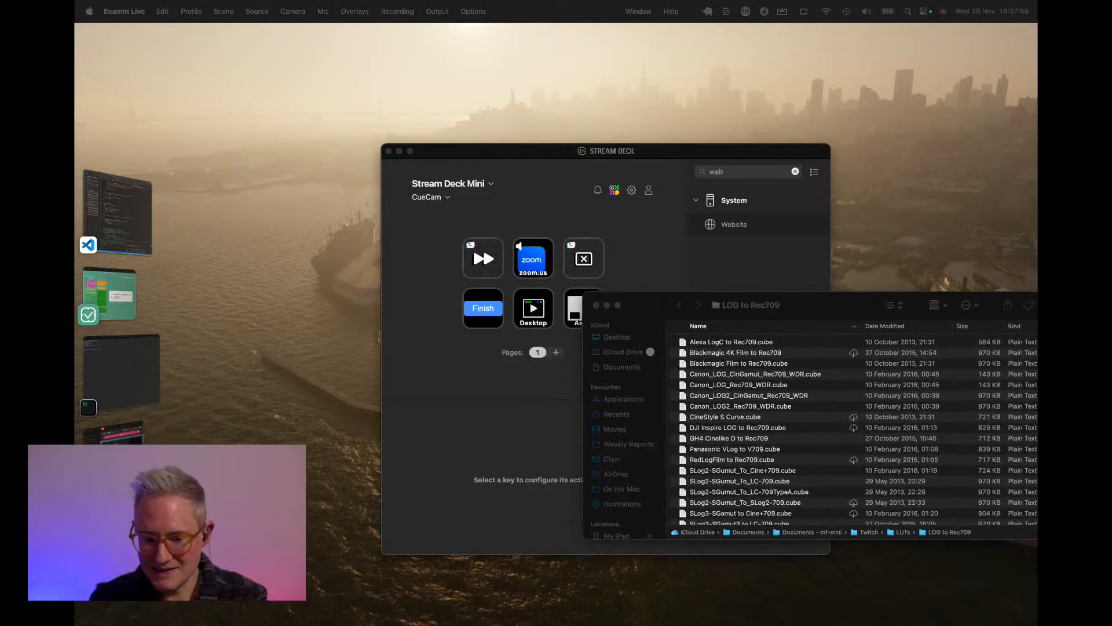